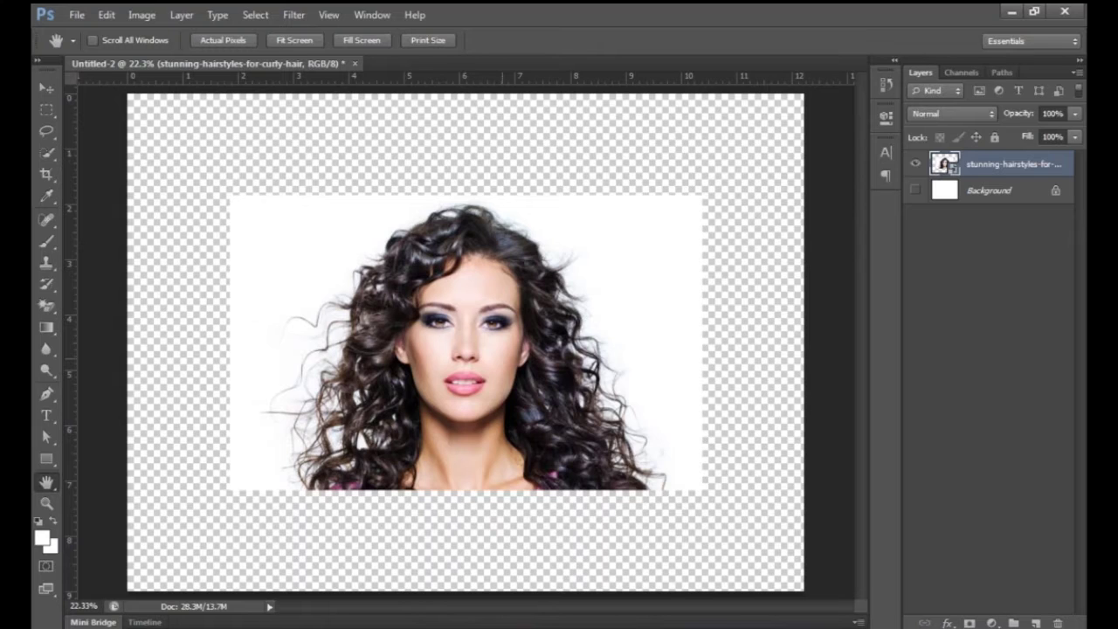
- Examine the fine curly strands along the left side of the woman's hair at up to 300% magnification
key(ctrl+plus)
key(ctrl+plus)
key(ctrl+plus)
key(ctrl+plus)
key(ctrl+plus)
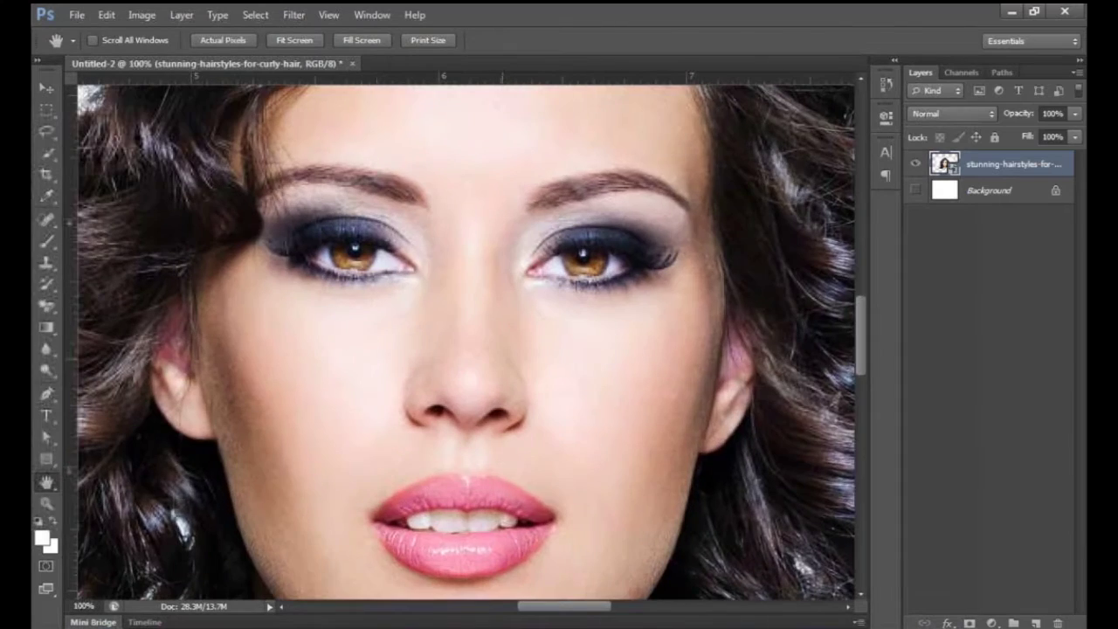
drag(307, 269, 781, 399)
drag(365, 352, 463, 341)
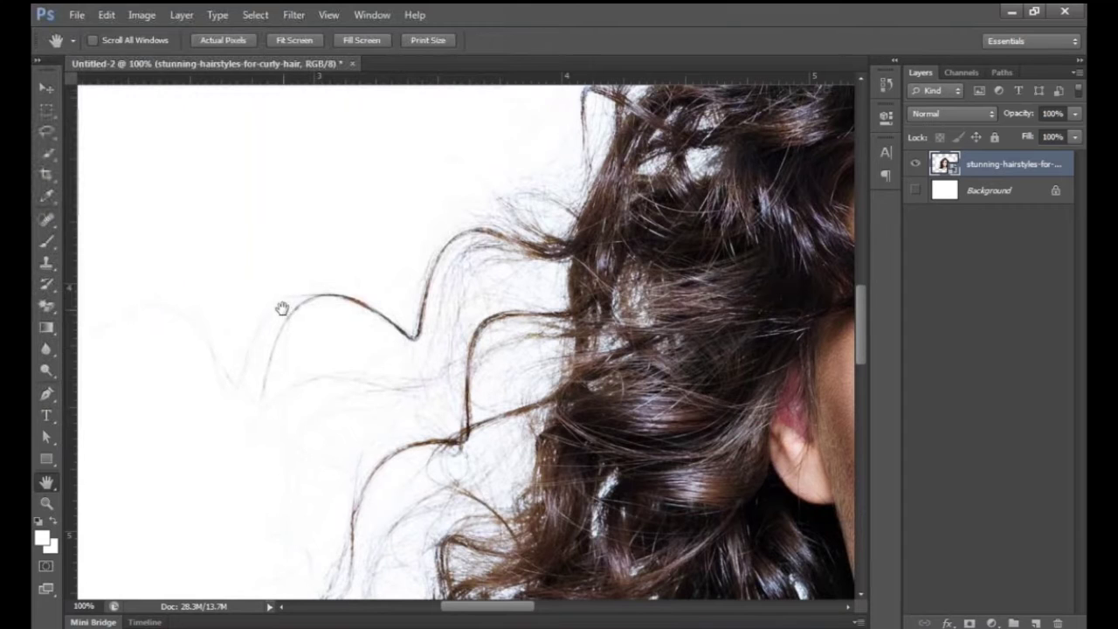
drag(369, 352, 373, 271)
drag(374, 324, 376, 186)
key(ctrl+plus)
key(ctrl+plus)
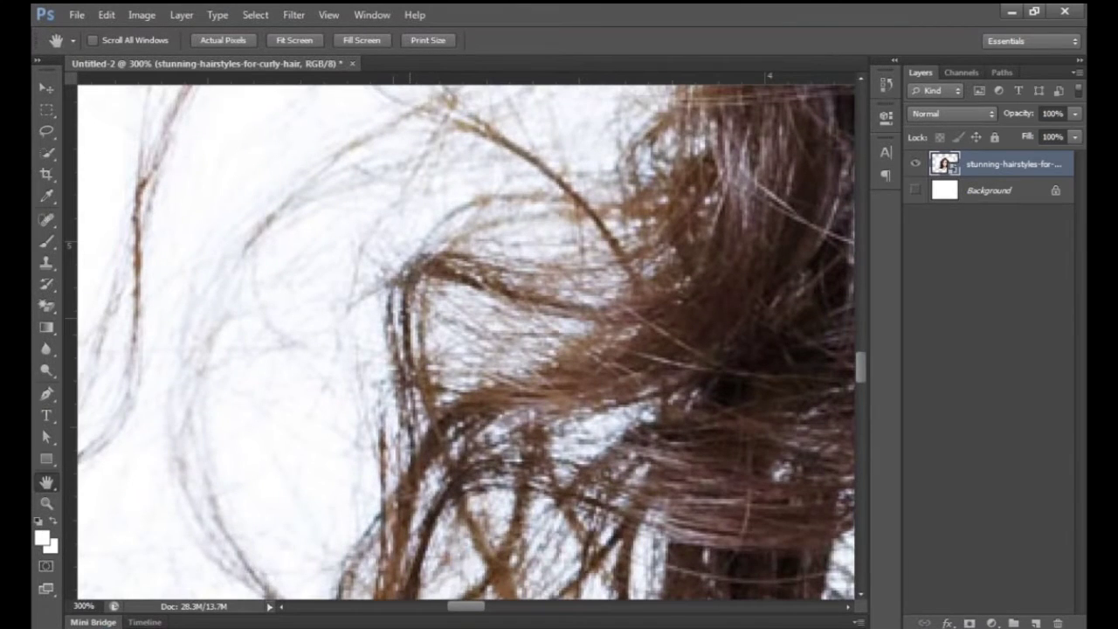
drag(360, 265, 512, 300)
drag(546, 376, 543, 357)
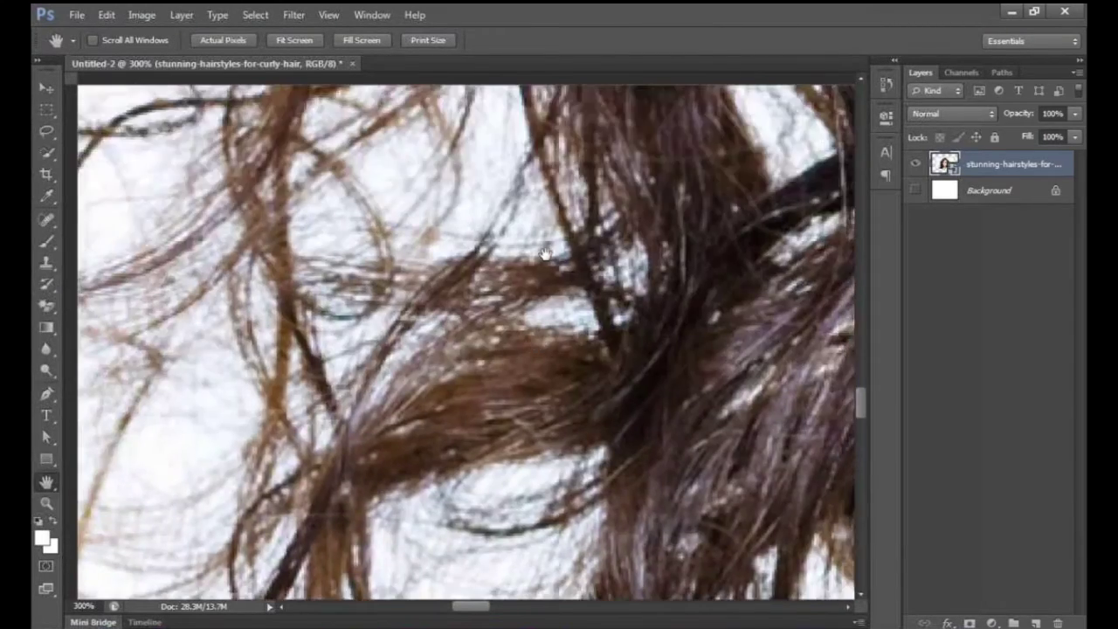
drag(545, 253, 495, 304)
drag(509, 344, 516, 431)
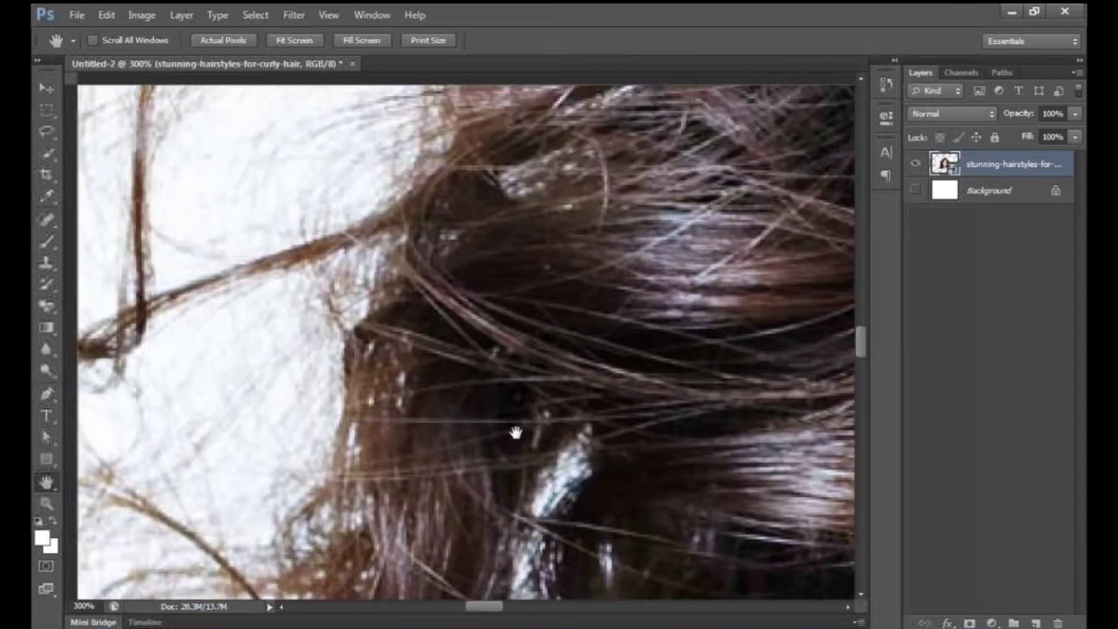
drag(512, 337, 534, 389)
drag(514, 282, 507, 372)
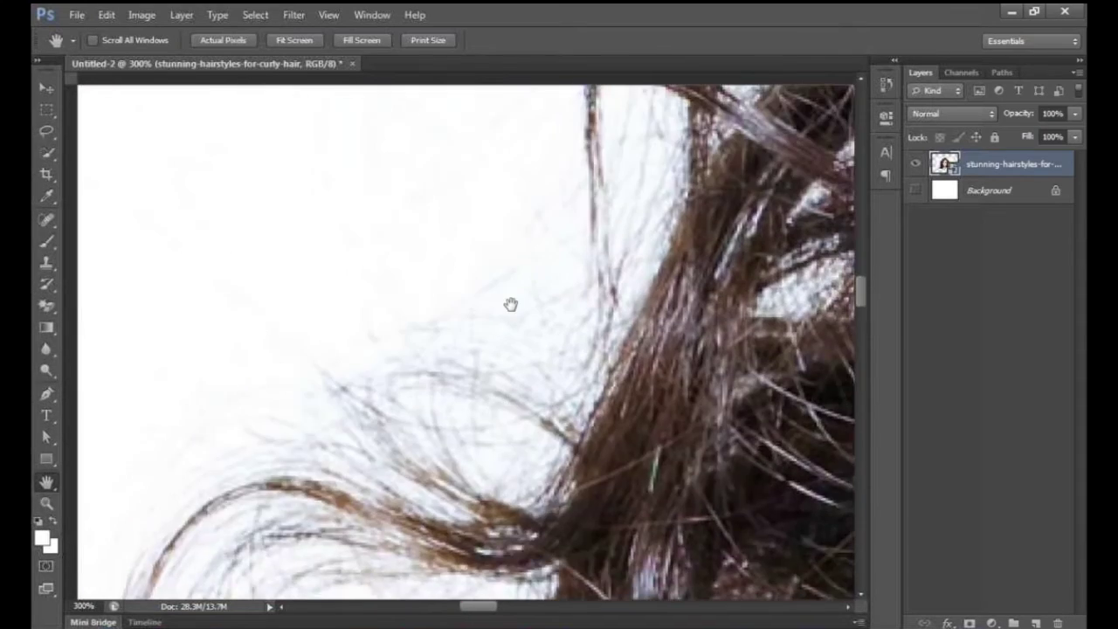
- Examine the hair edges across the crown and down the right side, then return to the whole canvas
drag(585, 265, 411, 282)
drag(506, 292, 387, 365)
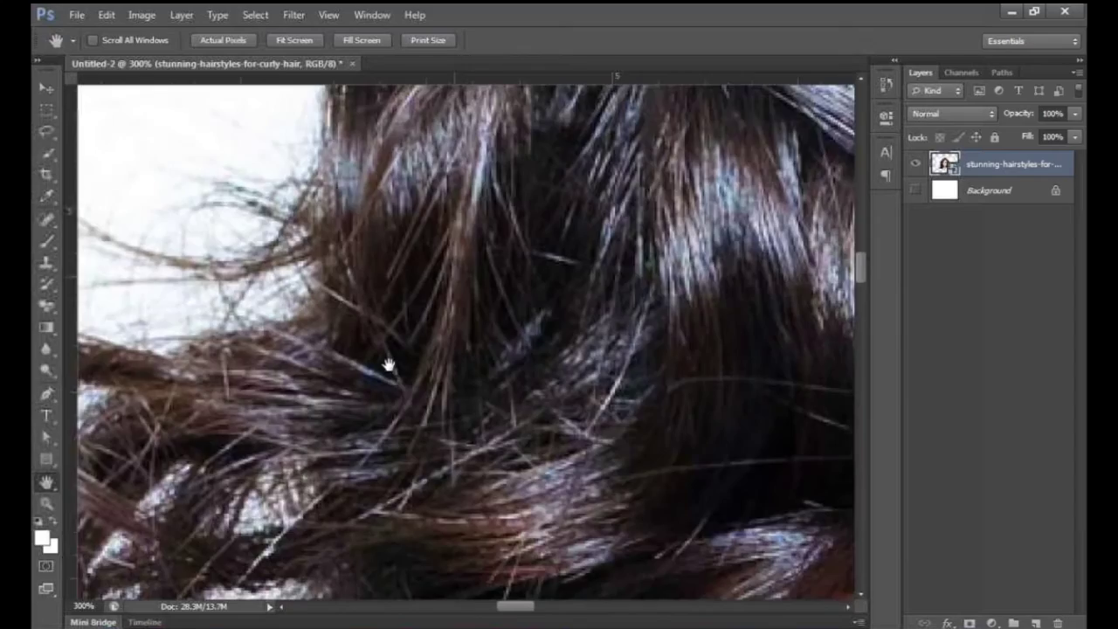
drag(480, 274, 277, 399)
drag(504, 366, 378, 321)
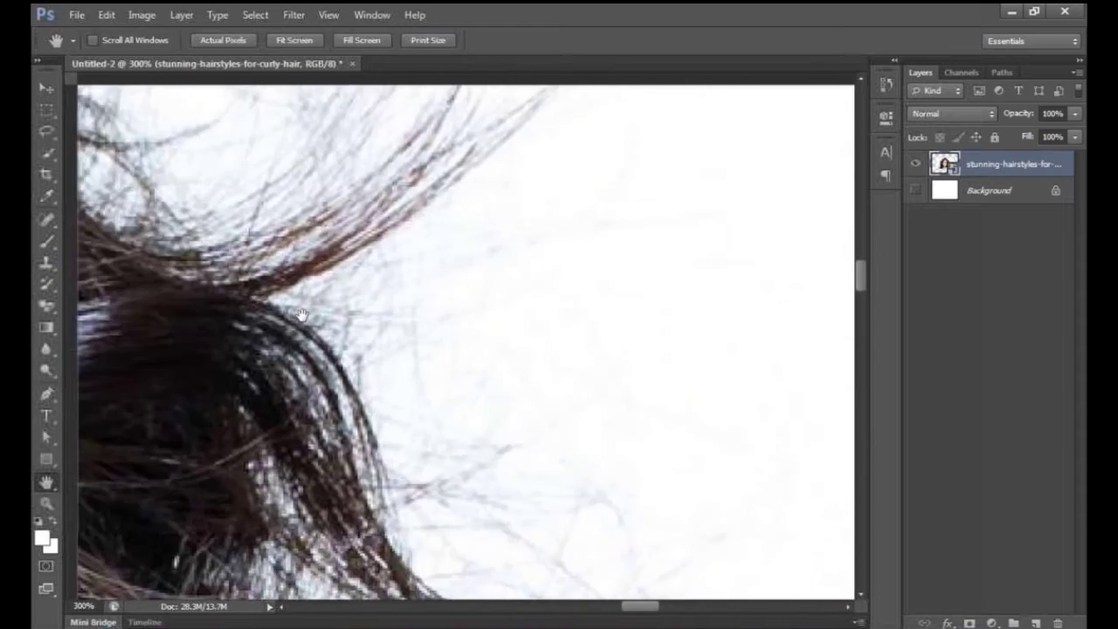
drag(446, 405, 417, 285)
drag(409, 384, 443, 275)
drag(450, 389, 384, 283)
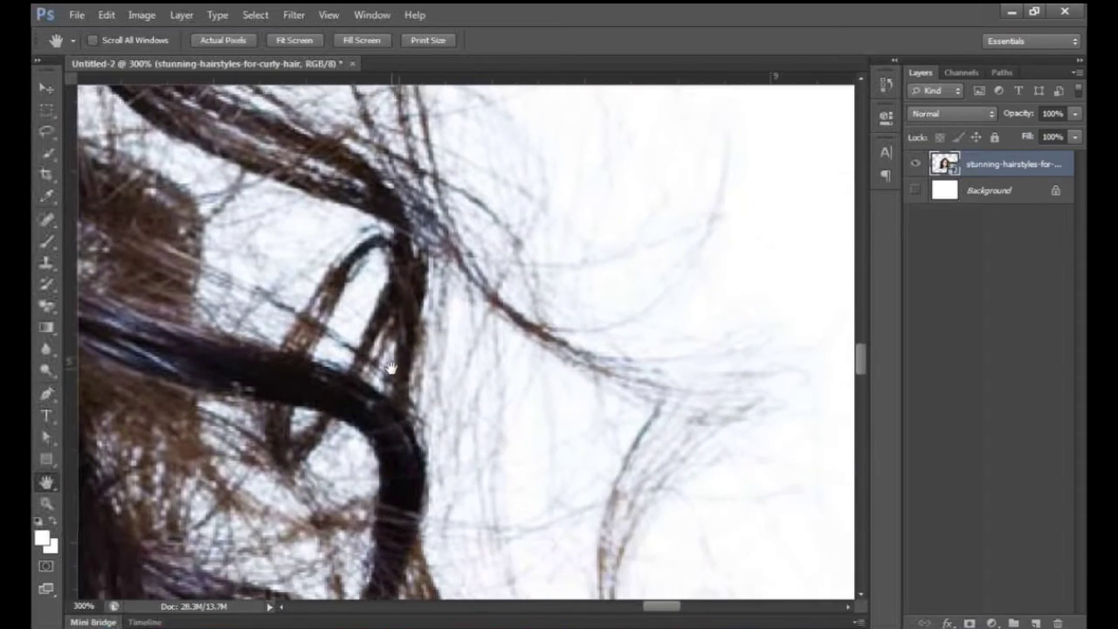
key(ctrl+0)
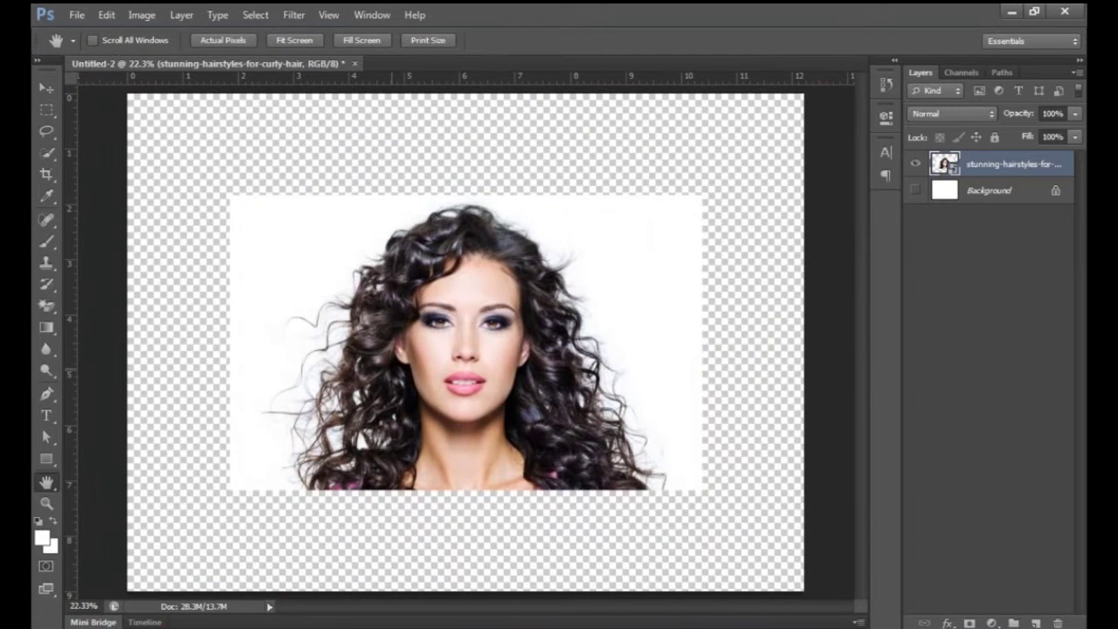
- Choose the Magic Eraser tool and rasterize the portrait's smart object layer
key(ctrl+plus)
key(ctrl+plus)
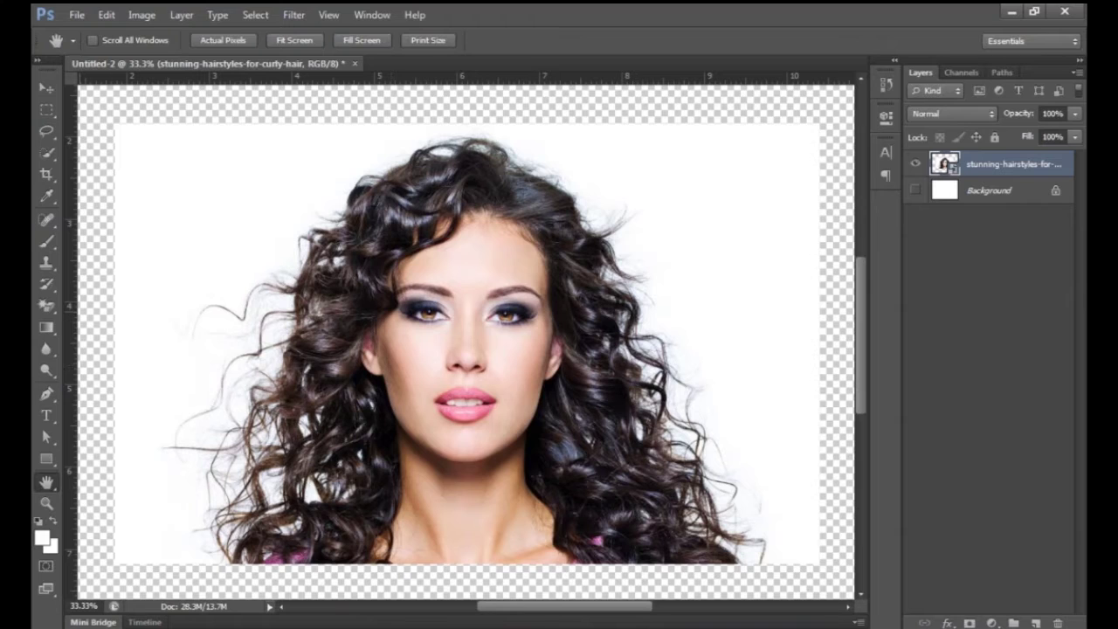
click(48, 307)
click(50, 310)
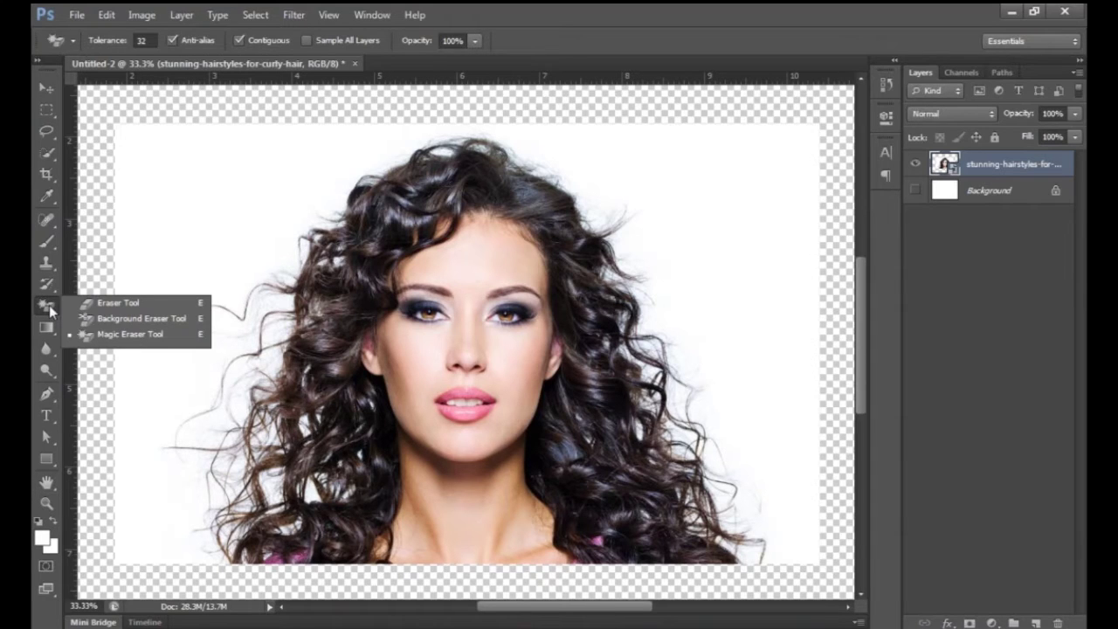
click(118, 339)
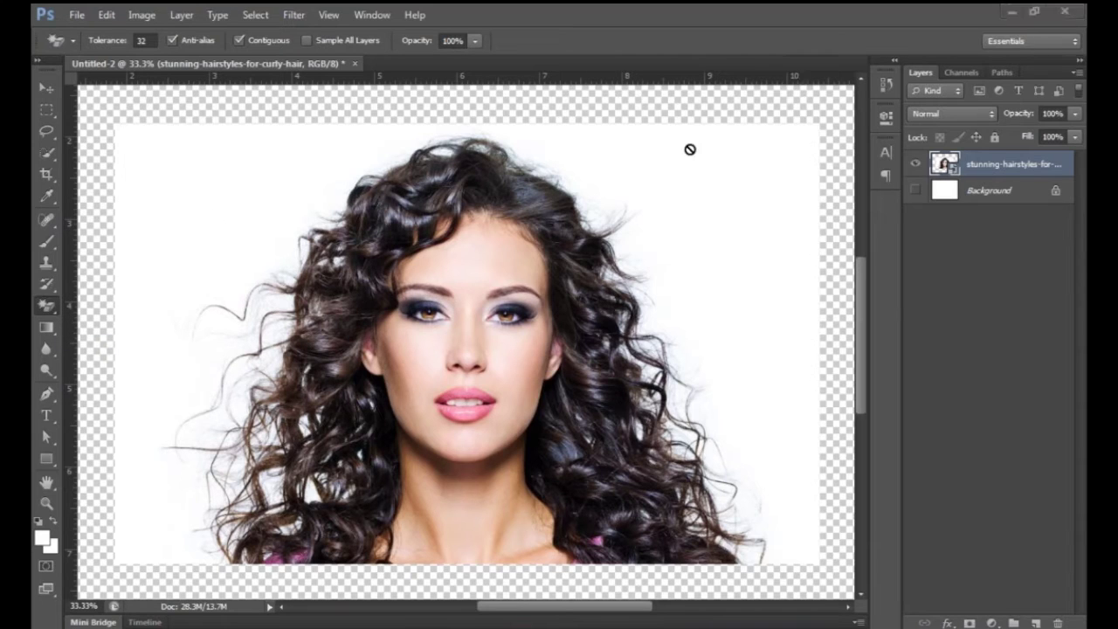
click(625, 199)
click(530, 260)
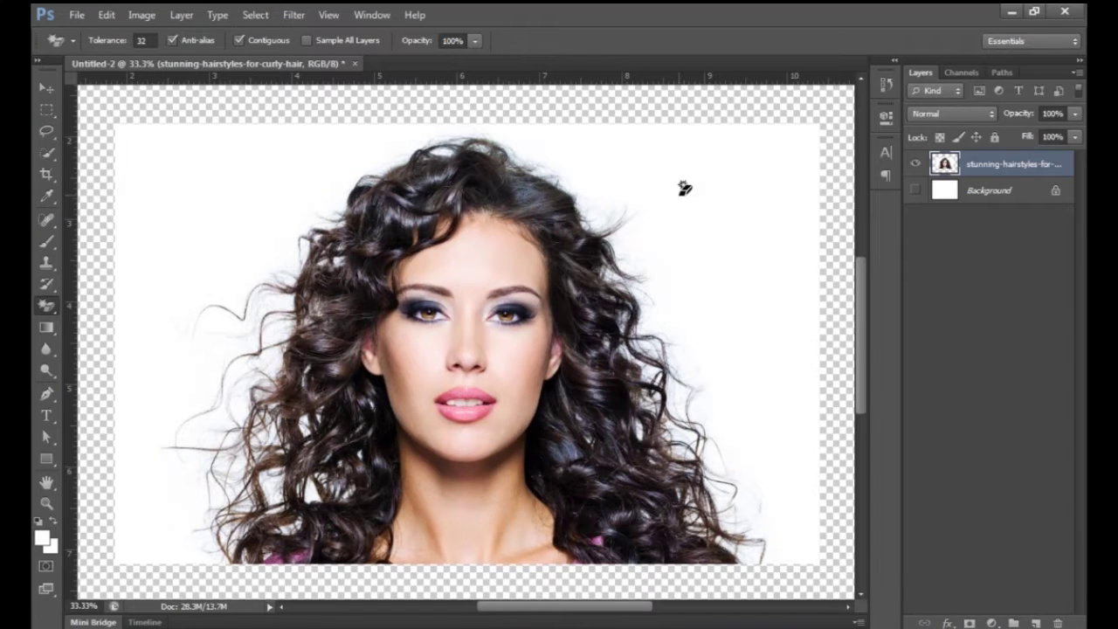
- Try erasing the white backdrop around the woman with the Magic Eraser at tolerance 32 and examine the left hair edges up close
click(685, 188)
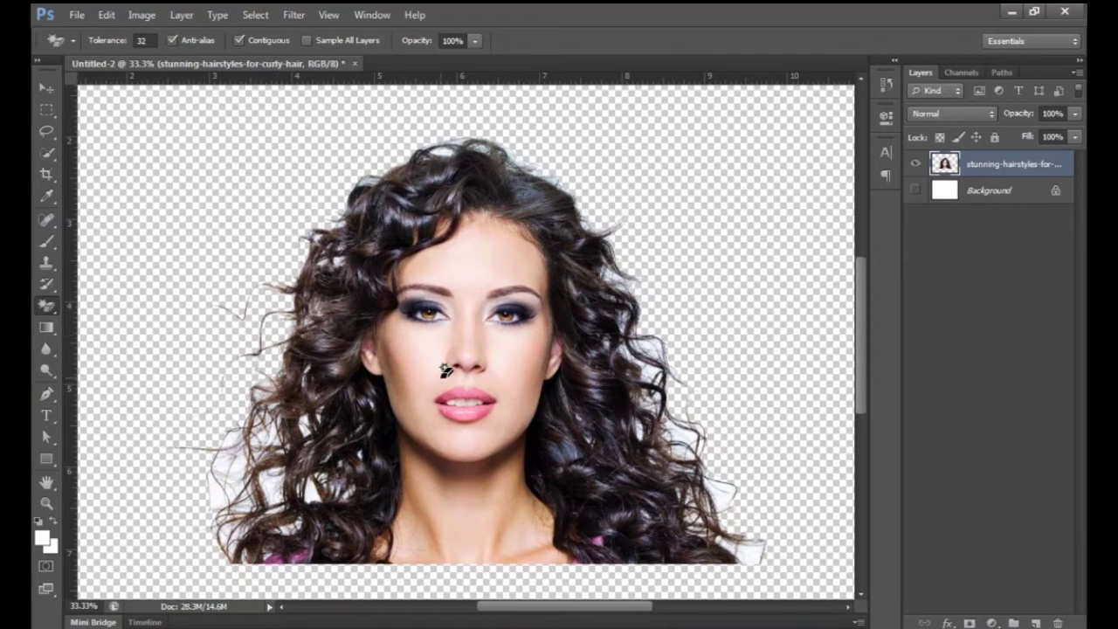
key(ctrl+plus)
key(ctrl+plus)
key(ctrl+plus)
key(ctrl+plus)
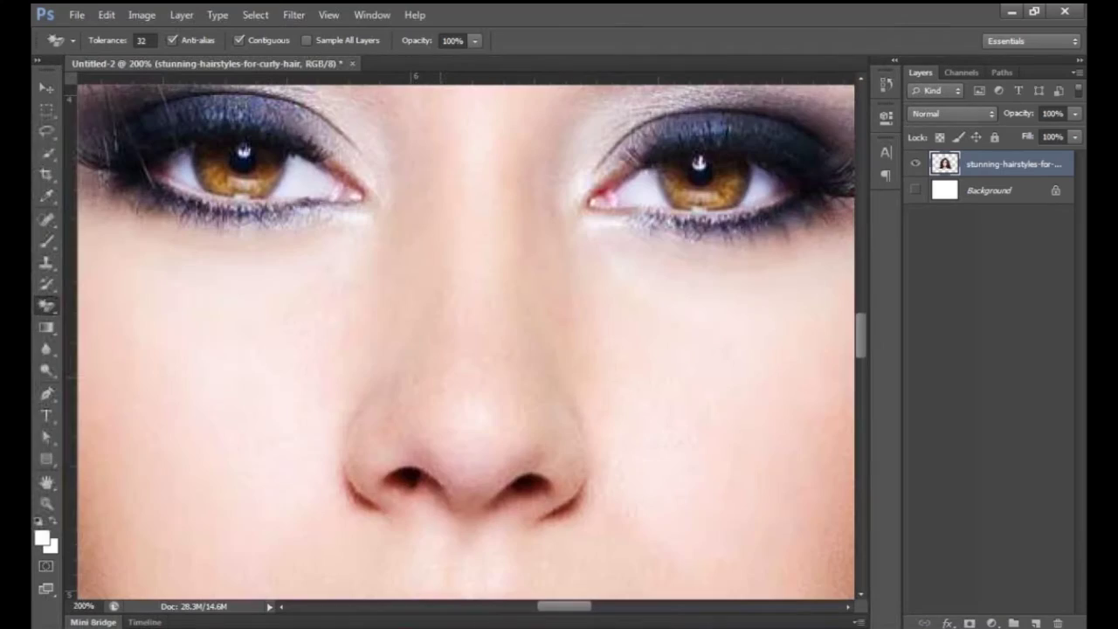
key(h)
drag(229, 346, 724, 346)
drag(203, 290, 495, 442)
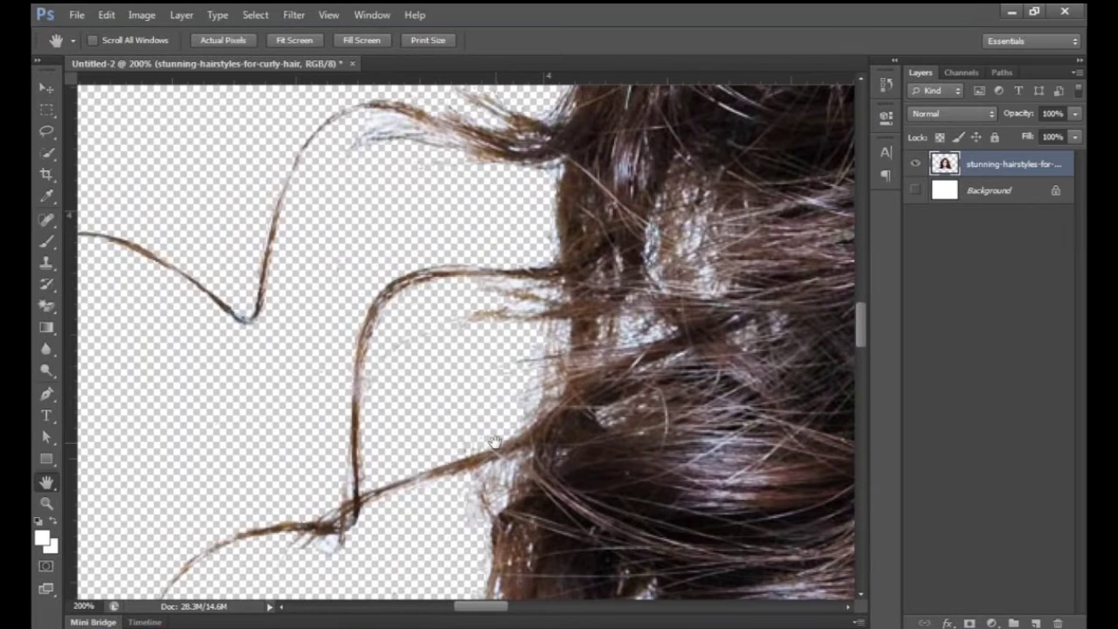
drag(467, 312, 446, 591)
key(ctrl+plus)
key(ctrl+plus)
drag(469, 507, 447, 297)
drag(523, 441, 663, 404)
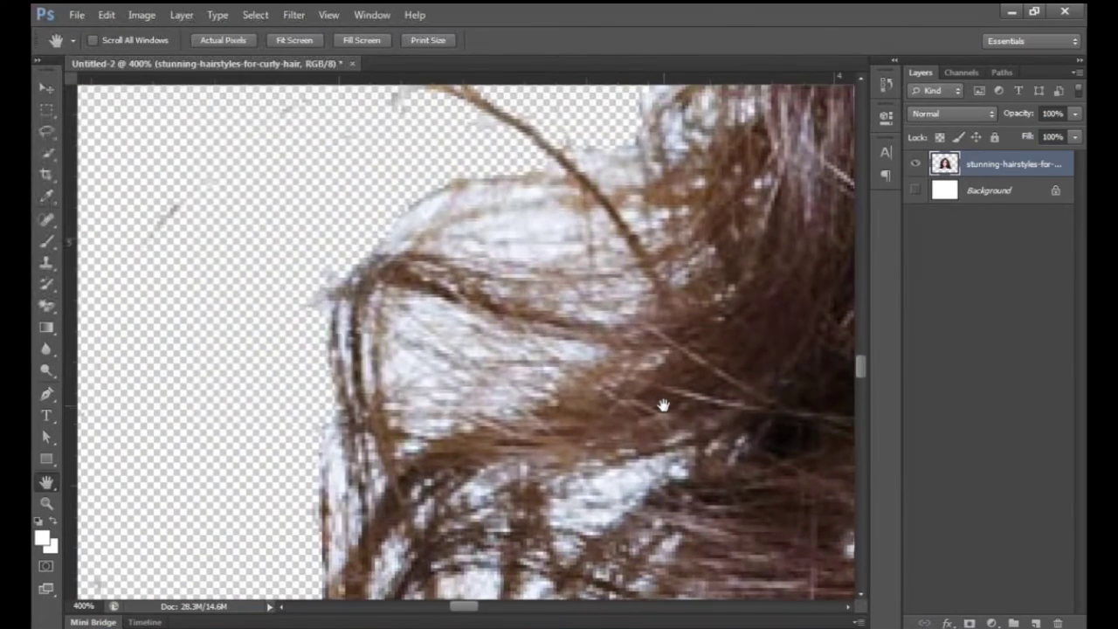
key(ctrl+0)
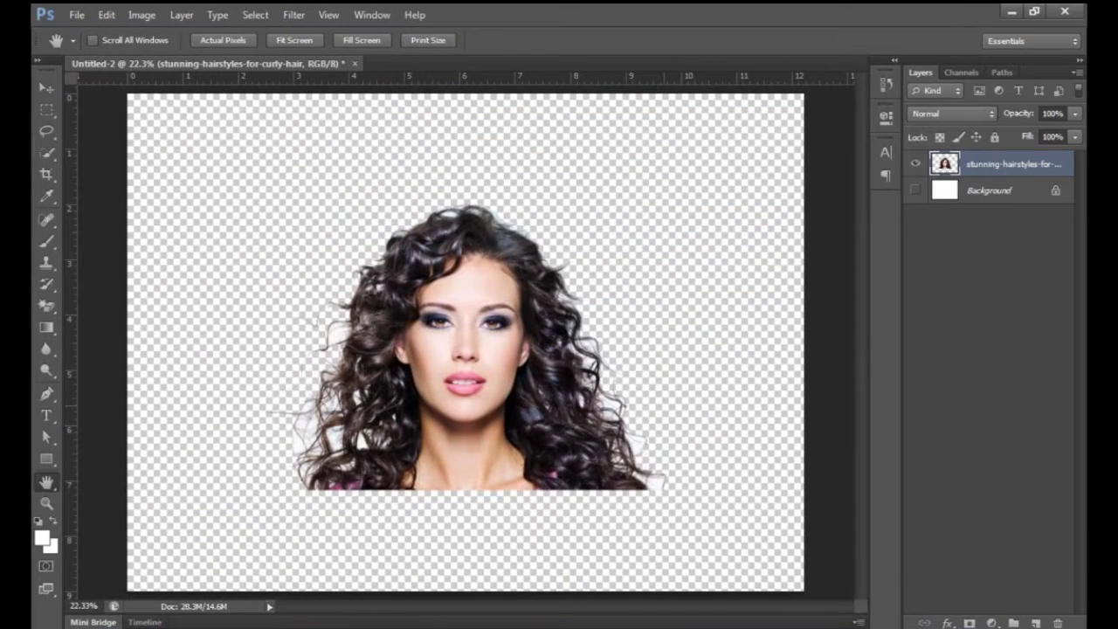
- Undo the Magic Eraser removal and switch to the Background Eraser tool
key(ctrl+z)
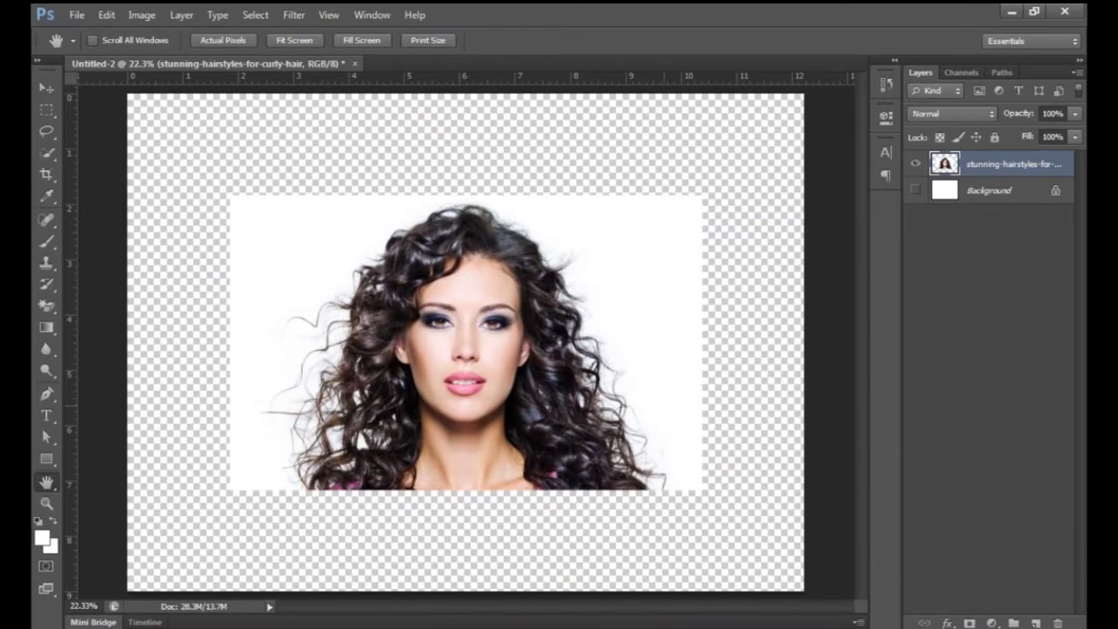
key(ctrl+plus)
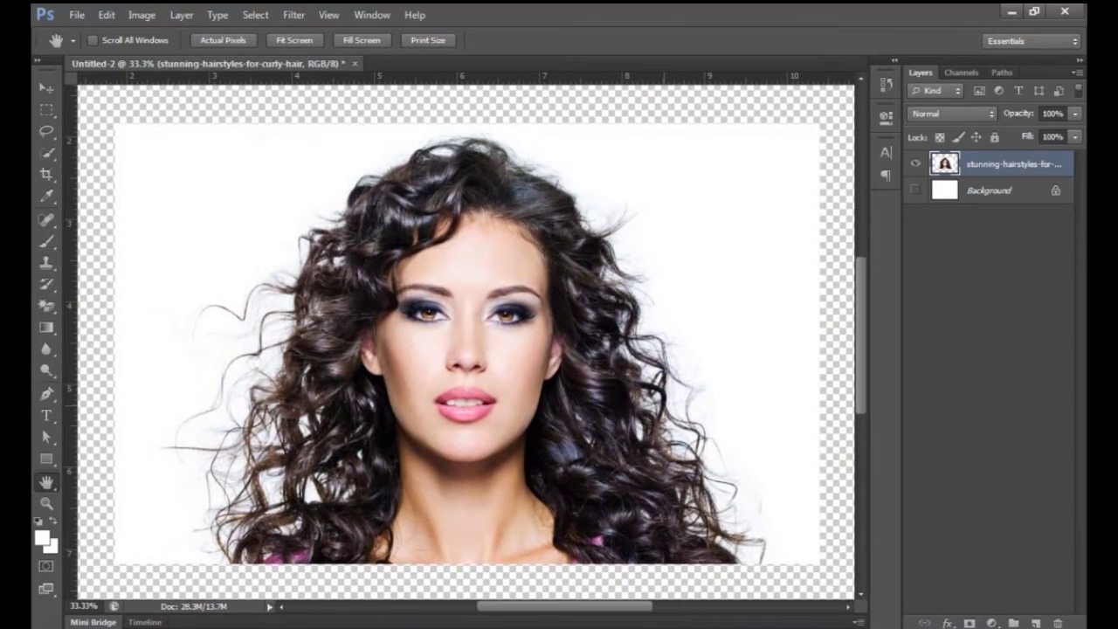
click(48, 307)
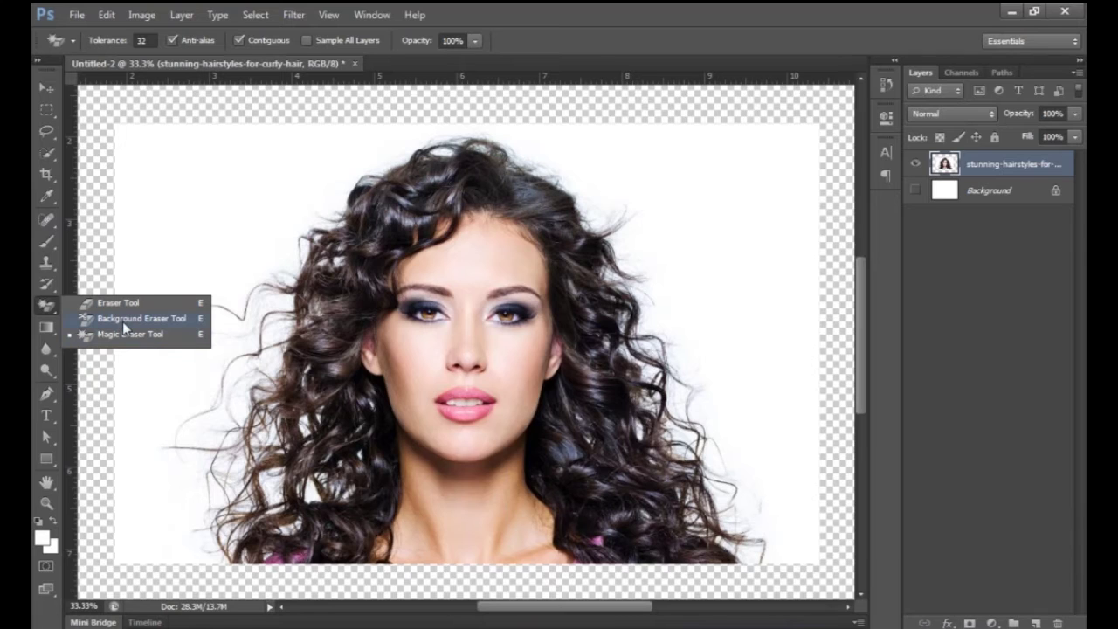
click(135, 321)
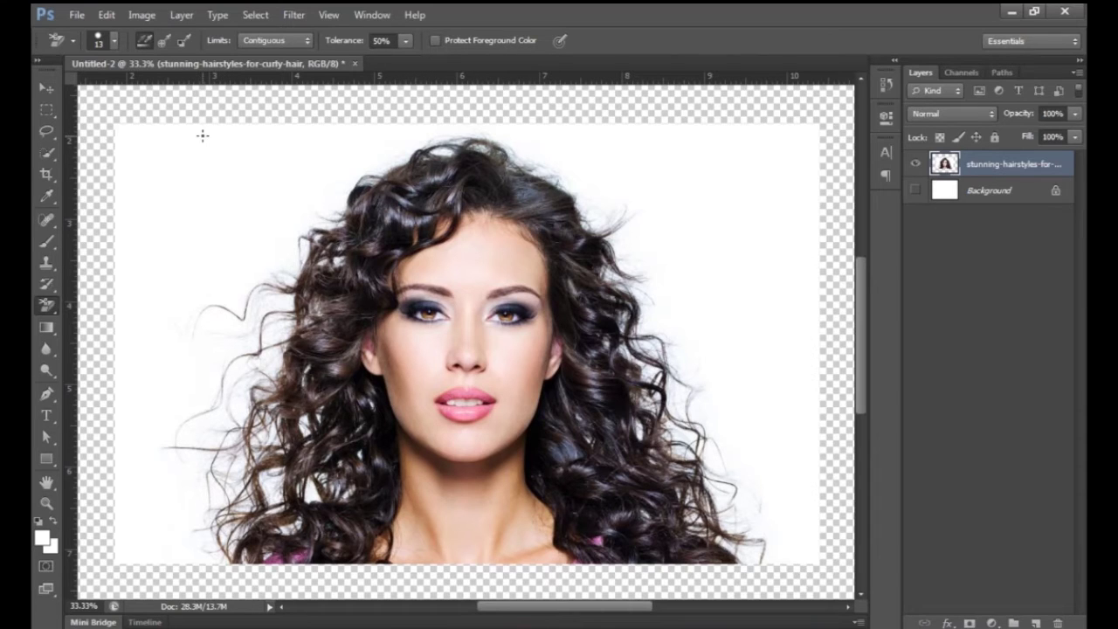
- Set the Background Eraser's brush size to 48 px
click(114, 42)
click(118, 90)
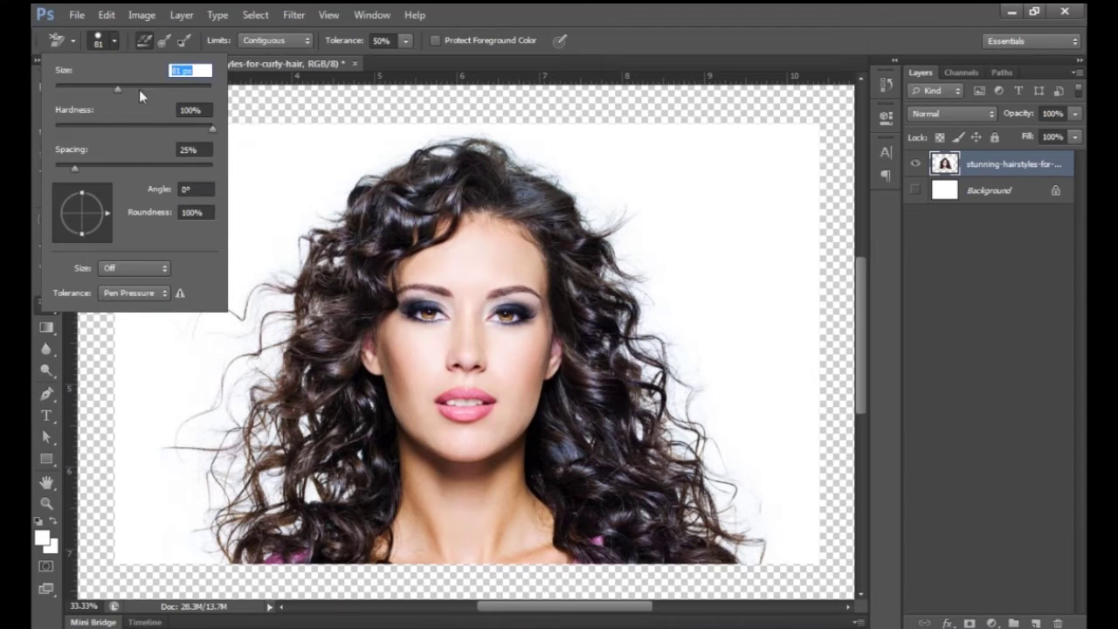
click(110, 87)
click(78, 87)
click(92, 88)
click(656, 49)
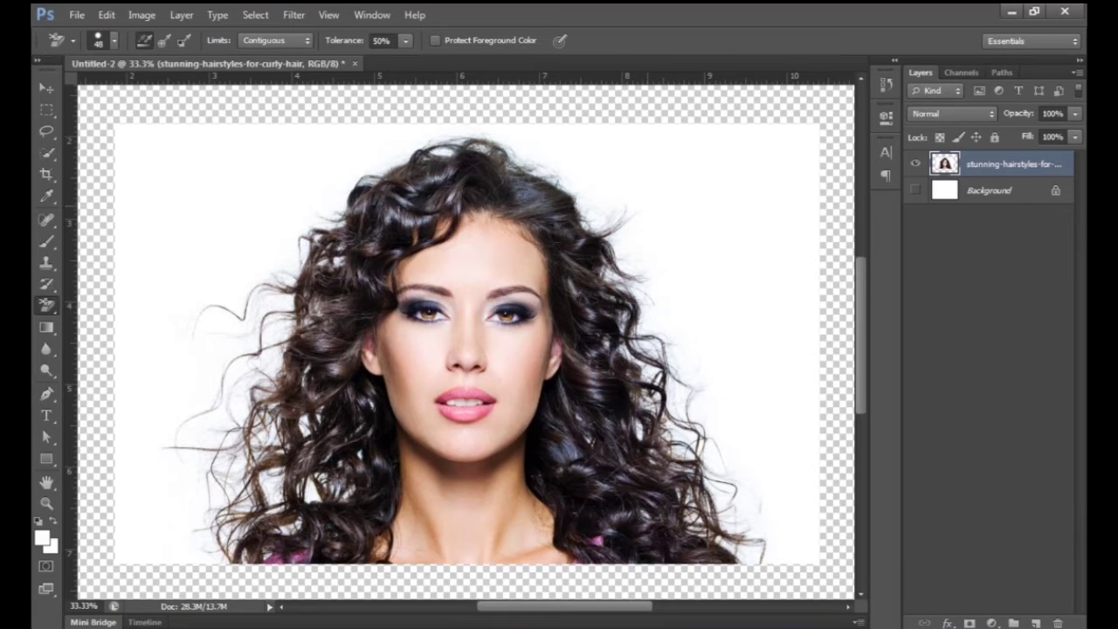
- At the hair's right edge, set the Background Eraser brush to 31 px size, 1% spacing and 69% hardness
key(ctrl+plus)
key(ctrl+plus)
key(ctrl+plus)
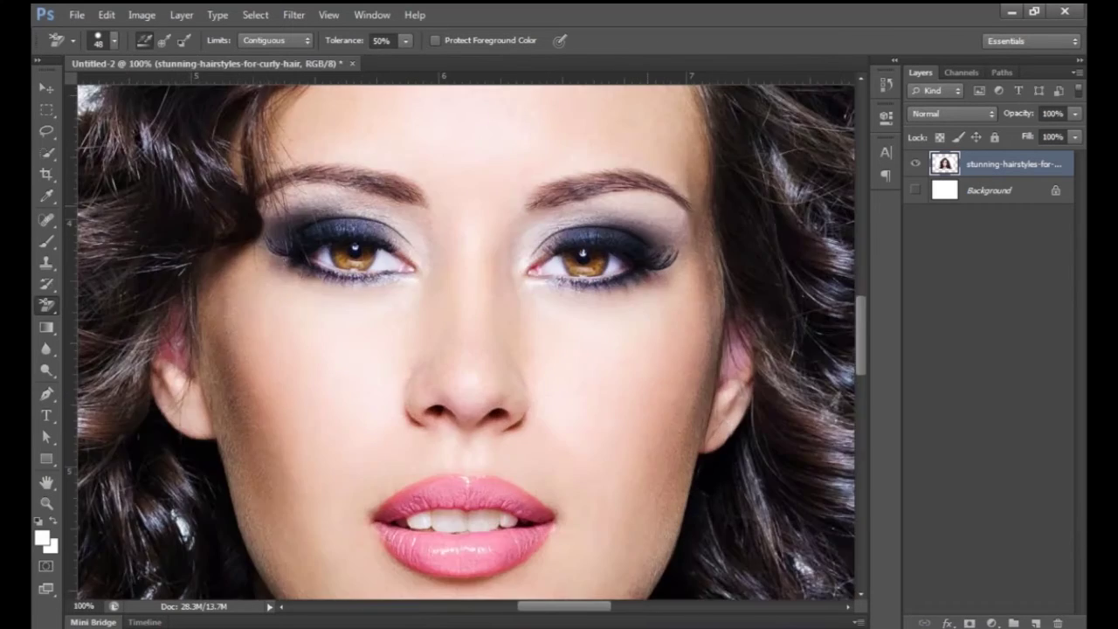
key(space)
drag(768, 198, 504, 205)
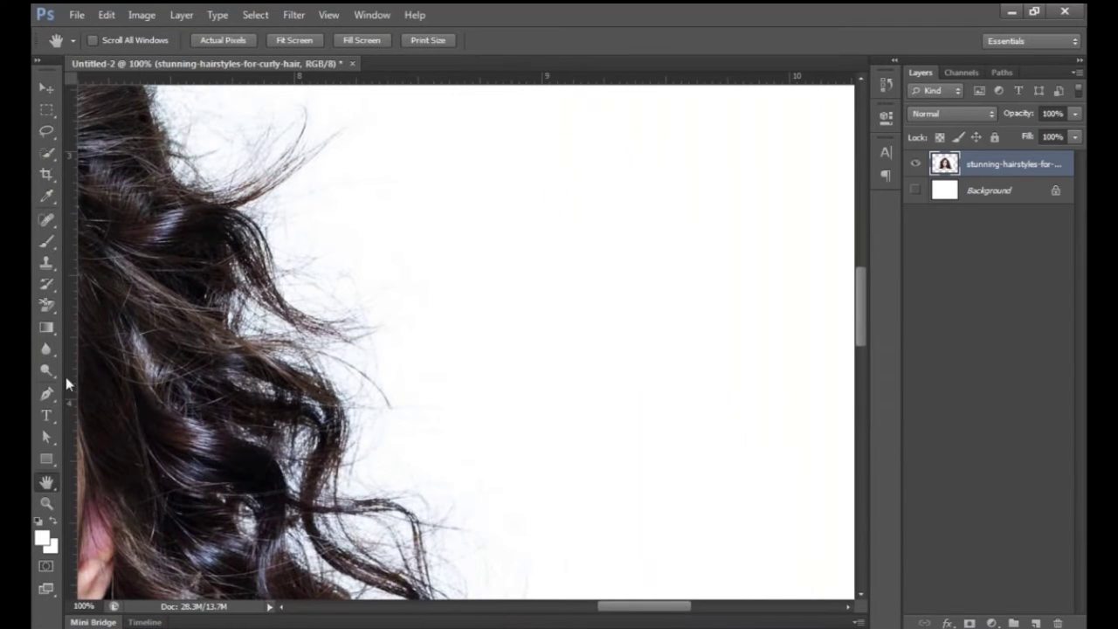
click(48, 305)
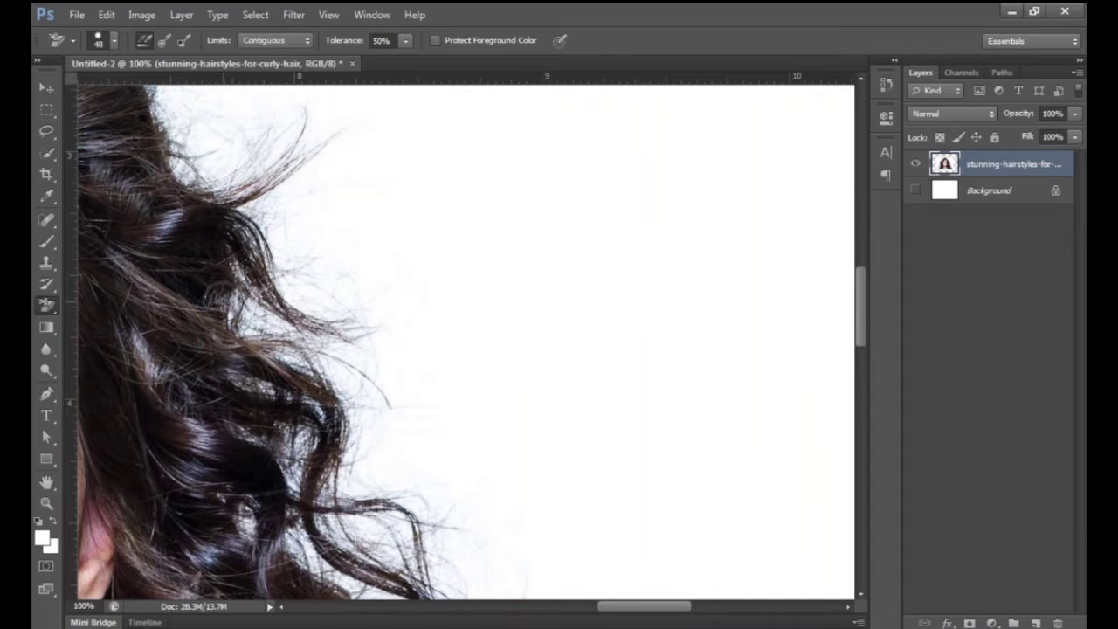
click(113, 41)
drag(91, 91, 78, 91)
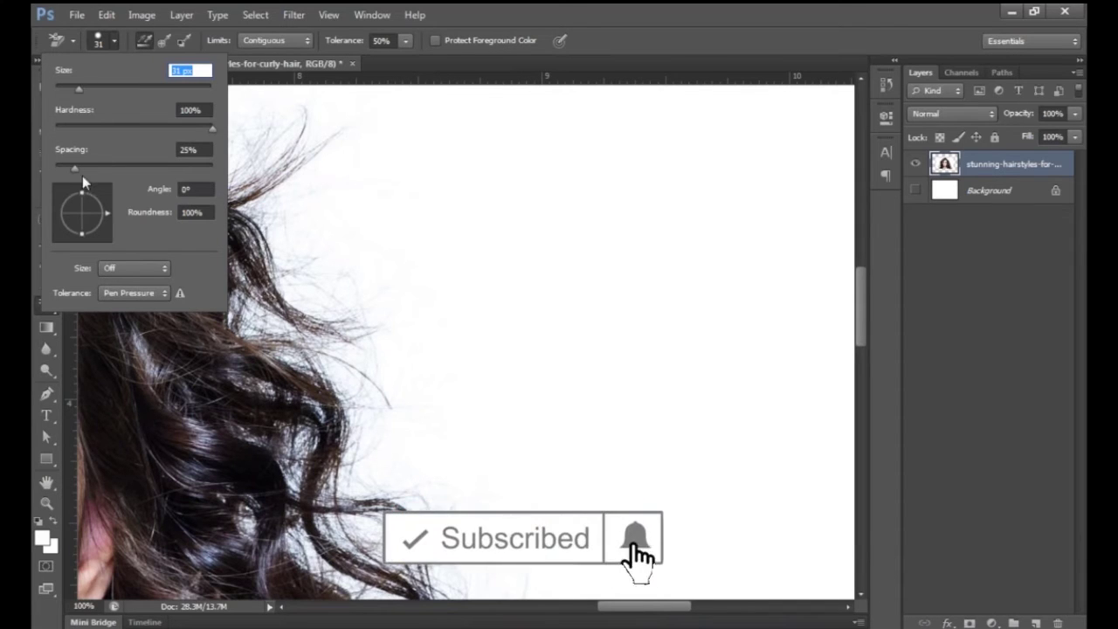
drag(77, 168, 43, 167)
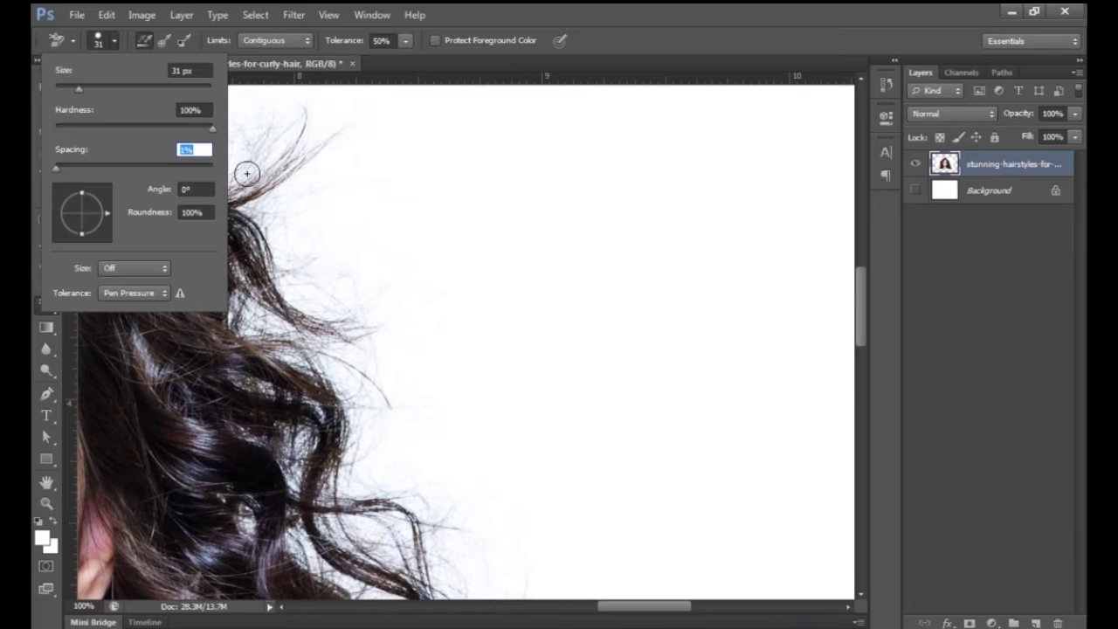
drag(188, 129, 174, 130)
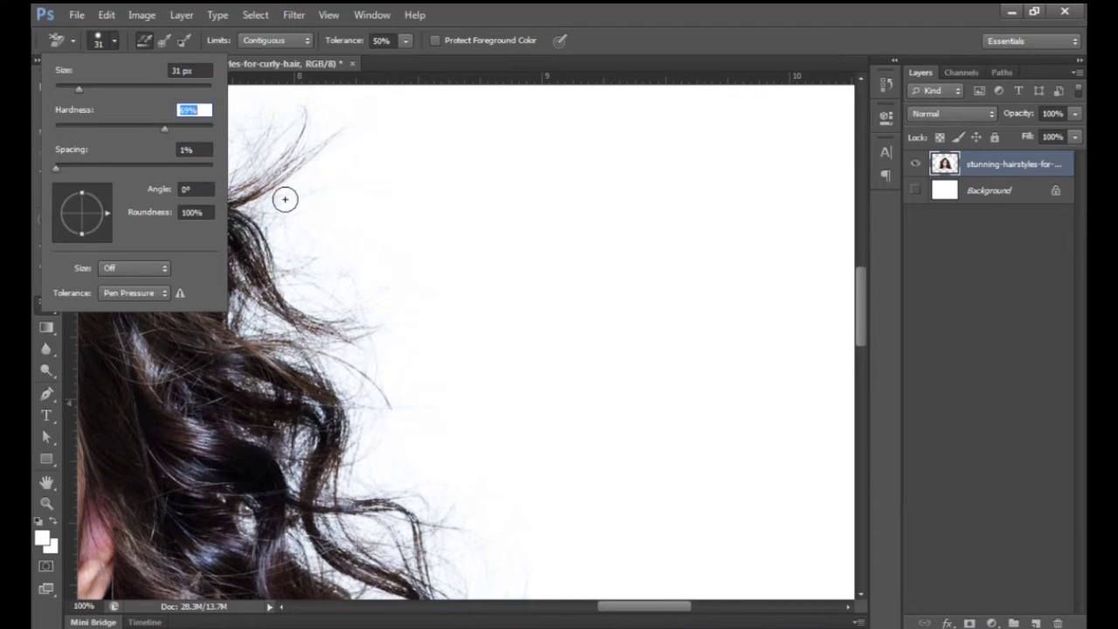
- Set the Background Eraser limits to Discontiguous and protect a brown foreground color sampled from the loose hair strands
click(300, 40)
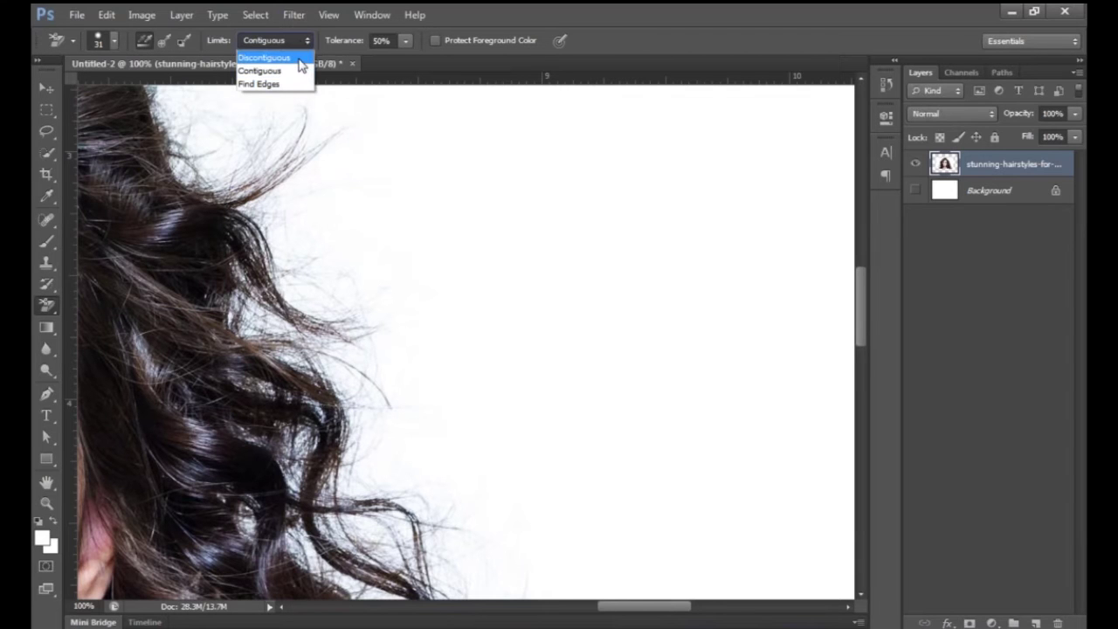
click(298, 60)
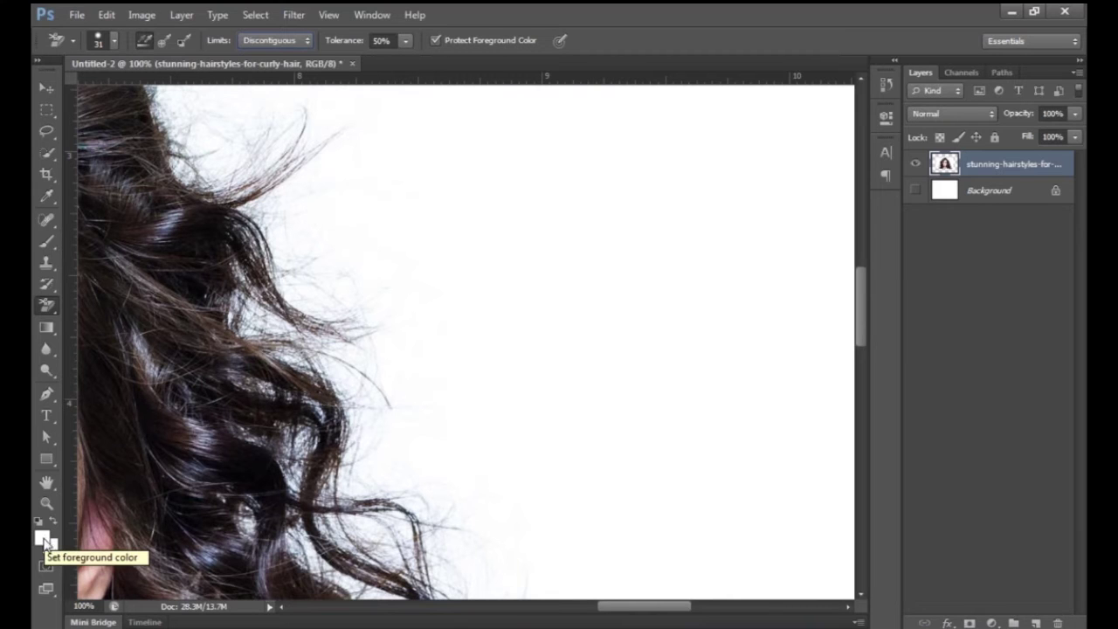
click(45, 541)
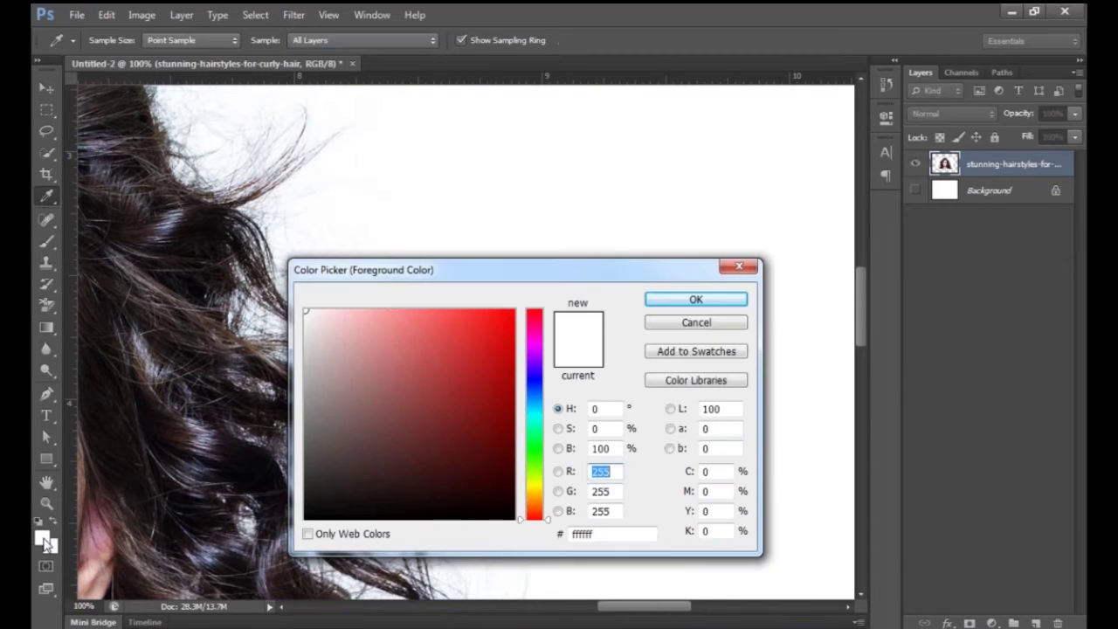
click(267, 182)
click(695, 299)
key(e)
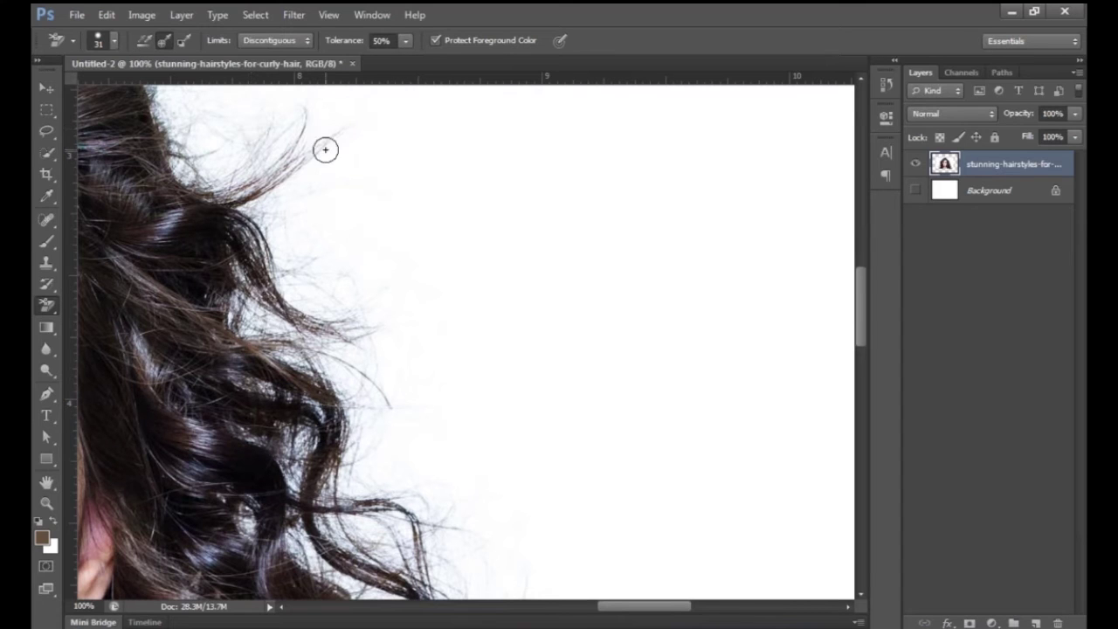
- Set the Background Eraser tolerance to 44% and erase the white around the loose curls along the hair's right edge
click(406, 41)
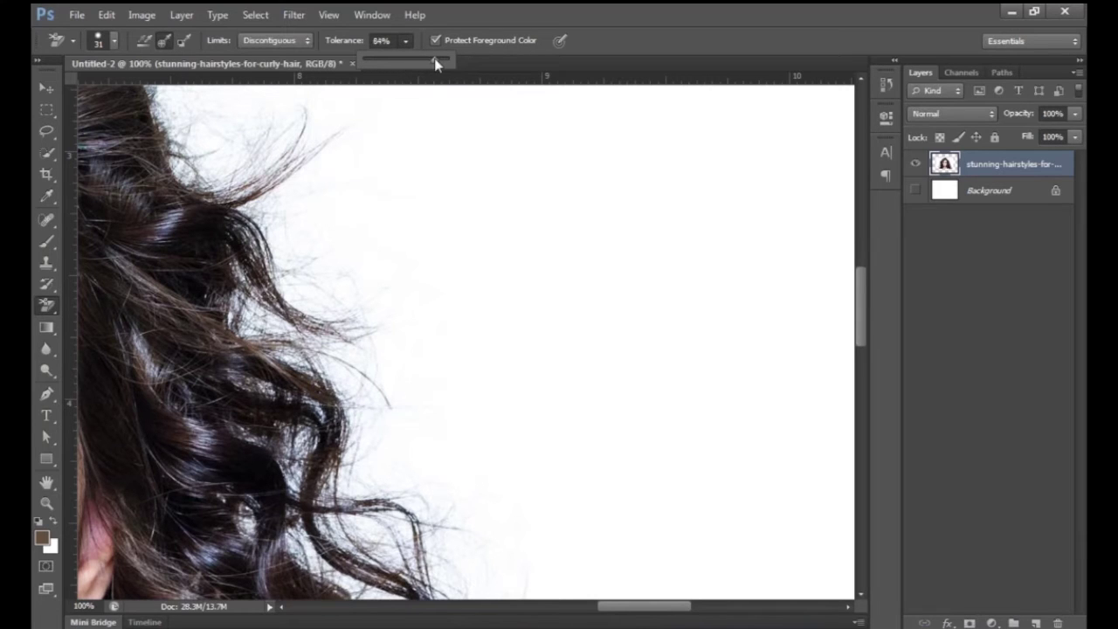
drag(432, 62, 402, 64)
mouse_move(319, 142)
mouse_down()
mouse_move(300, 170)
mouse_move(350, 124)
mouse_move(278, 162)
mouse_move(304, 114)
mouse_move(308, 98)
mouse_move(294, 98)
mouse_move(241, 173)
mouse_move(200, 183)
mouse_move(174, 150)
mouse_move(154, 88)
mouse_move(217, 157)
mouse_move(239, 140)
mouse_move(191, 111)
mouse_move(169, 80)
mouse_move(270, 89)
mouse_move(222, 124)
mouse_move(205, 103)
mouse_move(299, 124)
mouse_move(313, 190)
mouse_move(259, 216)
mouse_move(277, 281)
mouse_move(328, 315)
mouse_move(371, 318)
mouse_move(320, 281)
mouse_move(302, 244)
mouse_move(304, 275)
mouse_move(291, 272)
mouse_move(286, 221)
mouse_move(332, 219)
mouse_move(399, 332)
mouse_move(332, 336)
mouse_move(237, 304)
mouse_move(275, 349)
mouse_move(332, 369)
mouse_move(324, 337)
mouse_move(427, 355)
mouse_move(365, 362)
mouse_move(369, 392)
mouse_move(399, 429)
mouse_move(351, 414)
mouse_move(335, 493)
mouse_move(341, 527)
mouse_move(377, 554)
mouse_move(388, 515)
mouse_move(347, 491)
mouse_move(397, 507)
mouse_move(423, 578)
mouse_move(450, 594)
mouse_move(437, 581)
mouse_move(375, 585)
mouse_move(318, 557)
mouse_up()
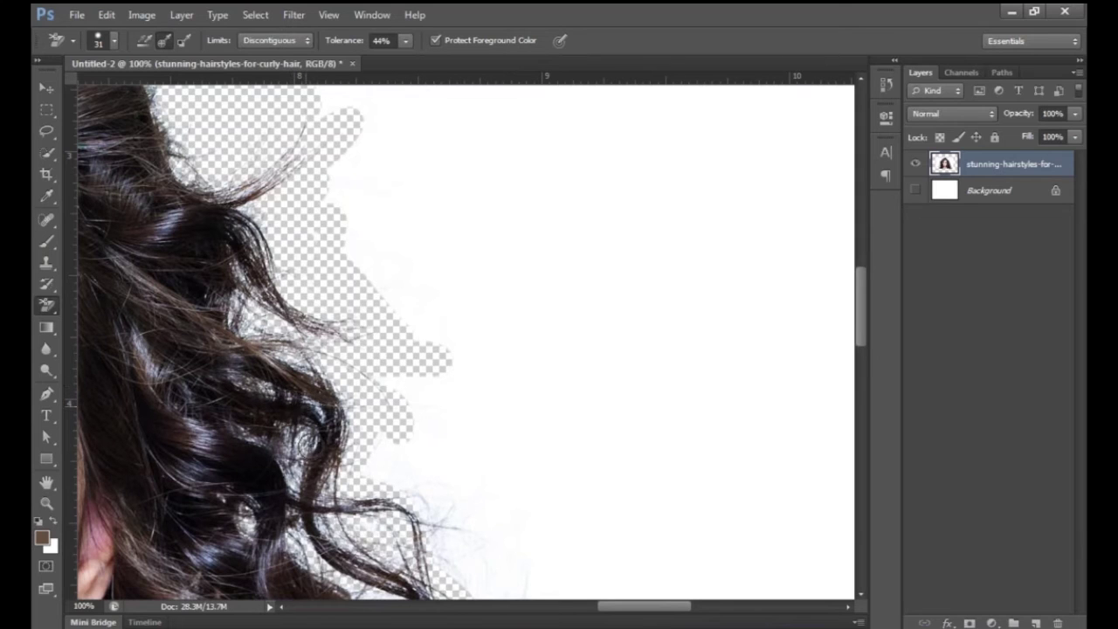
drag(426, 522, 384, 459)
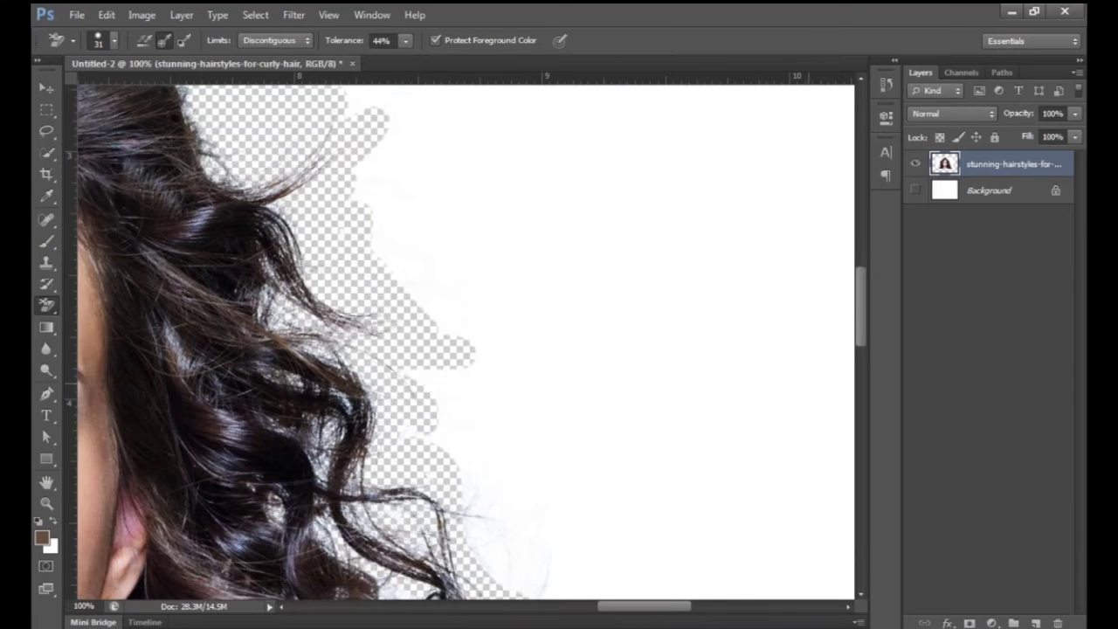
- Draw a rectangle shape covering the whole canvas and place its layer directly beneath the portrait layer
key(ctrl+0)
click(46, 459)
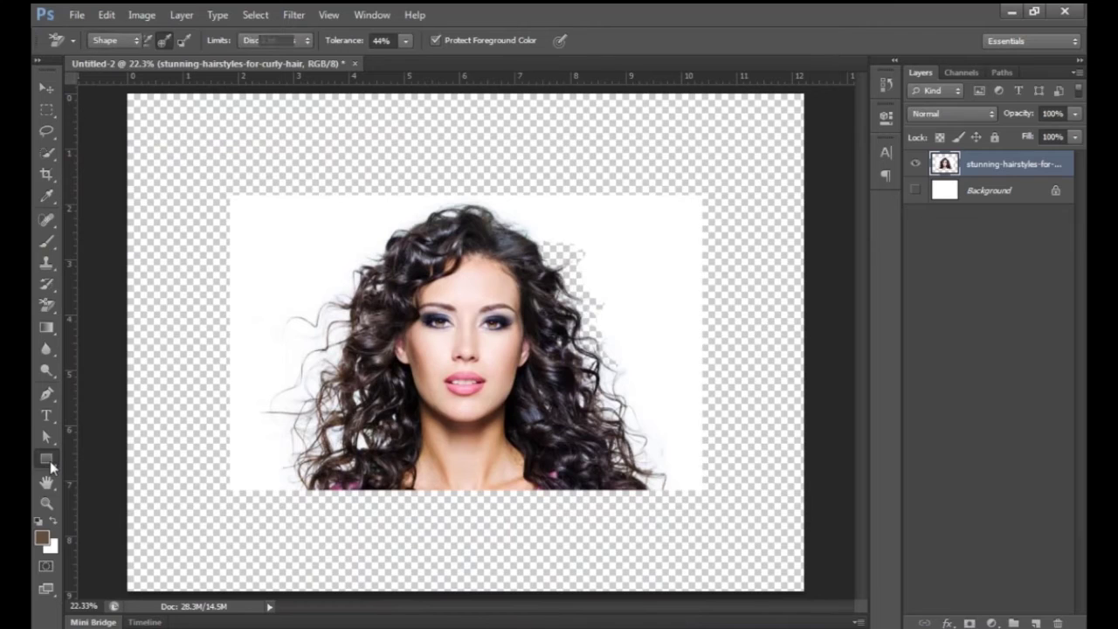
drag(120, 91, 809, 600)
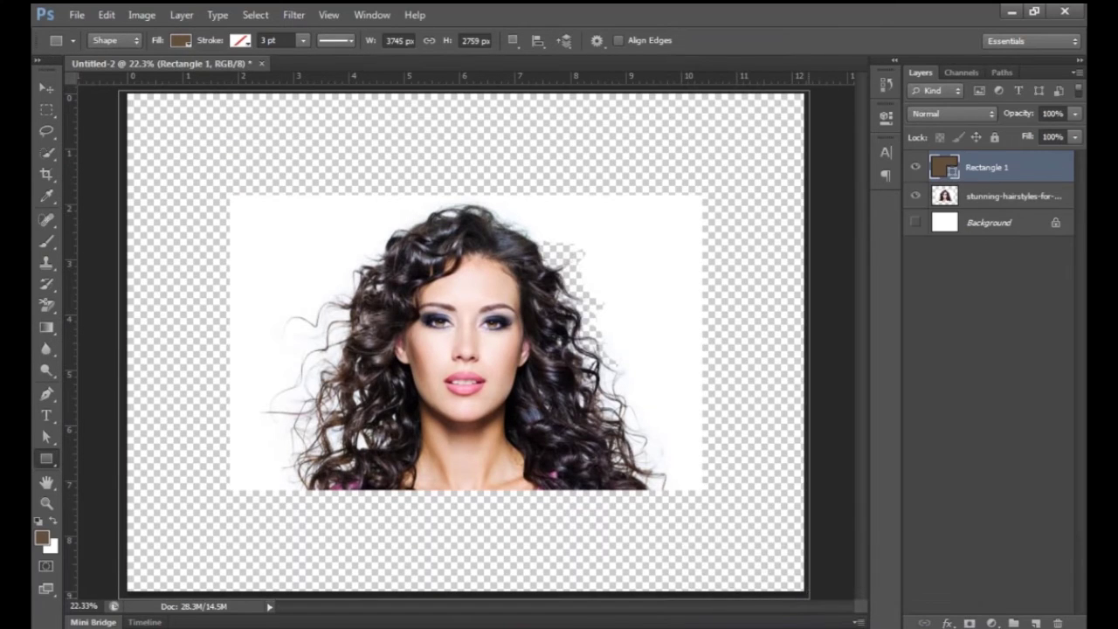
drag(1043, 168, 1035, 204)
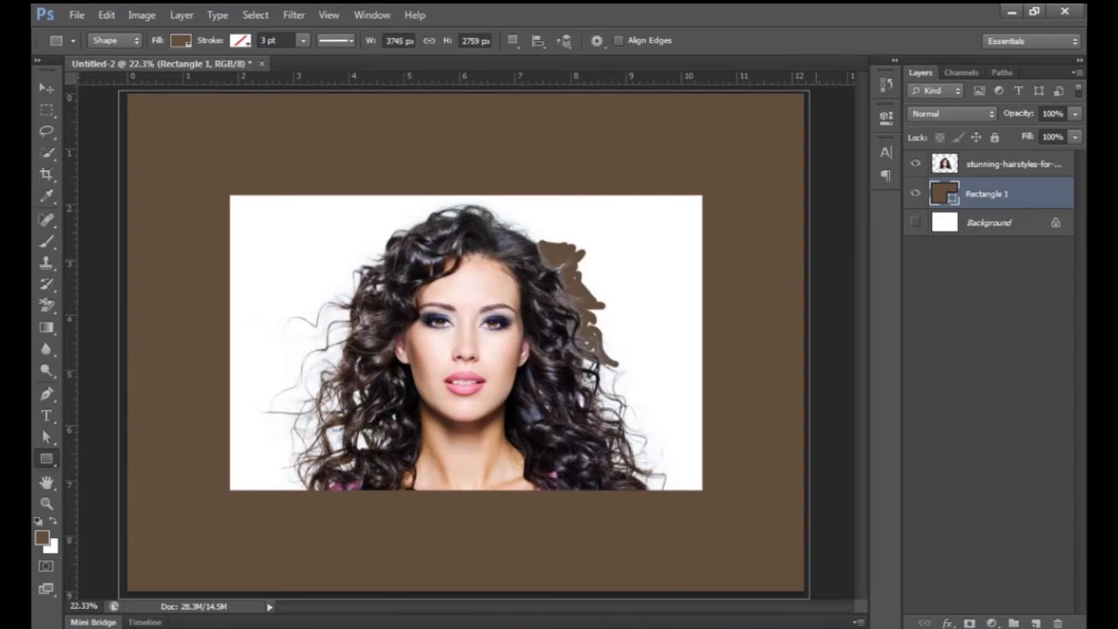
- Change the backdrop rectangle's fill to dark navy blue
click(182, 44)
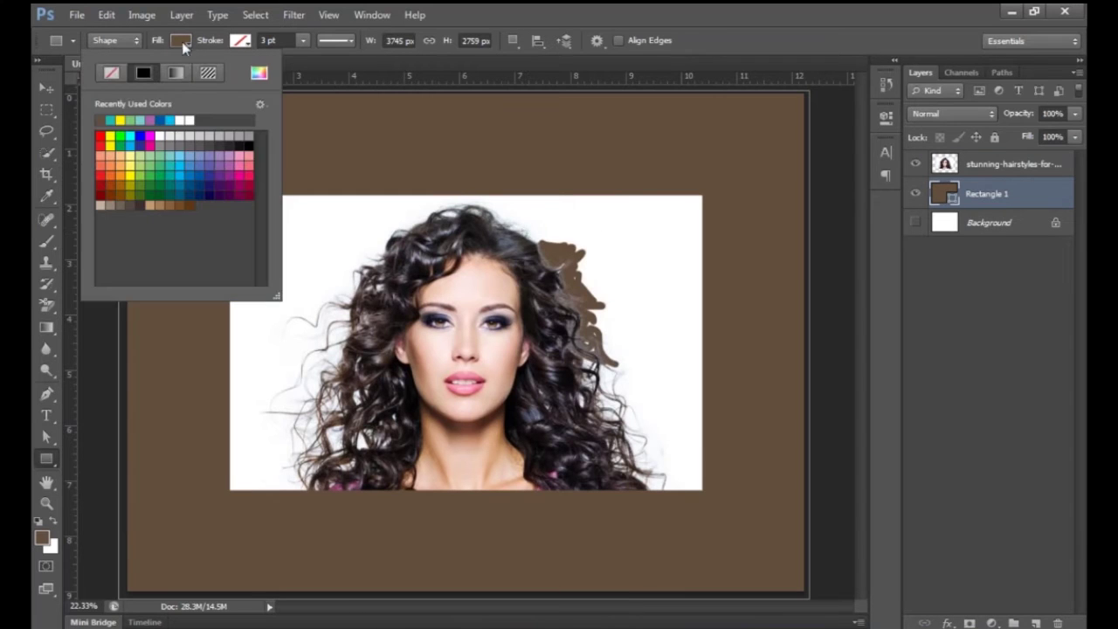
click(181, 156)
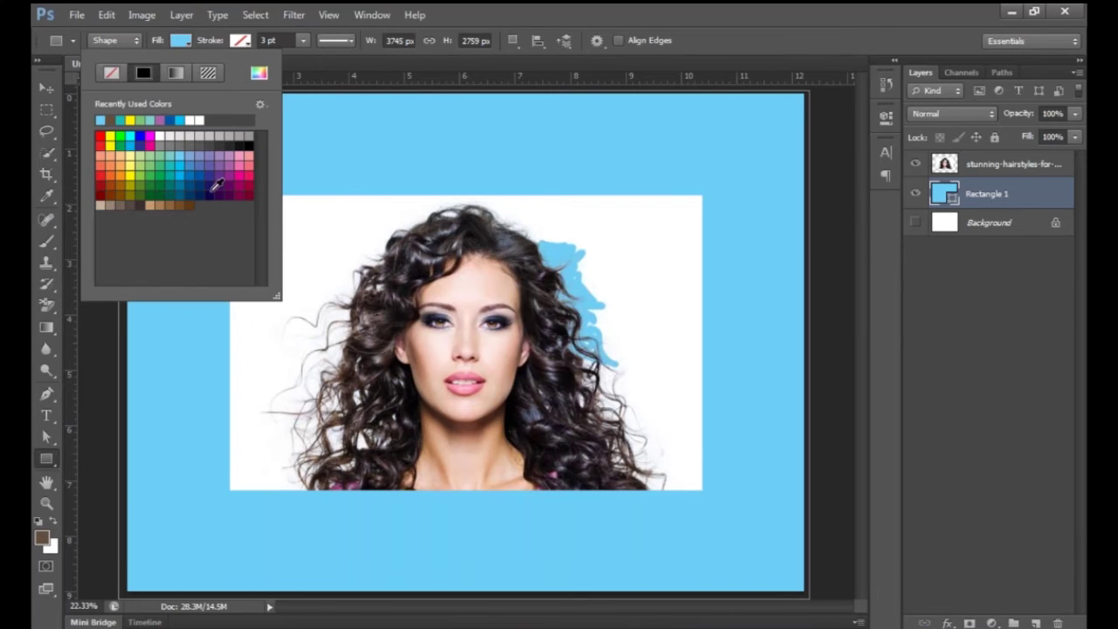
click(216, 192)
click(738, 37)
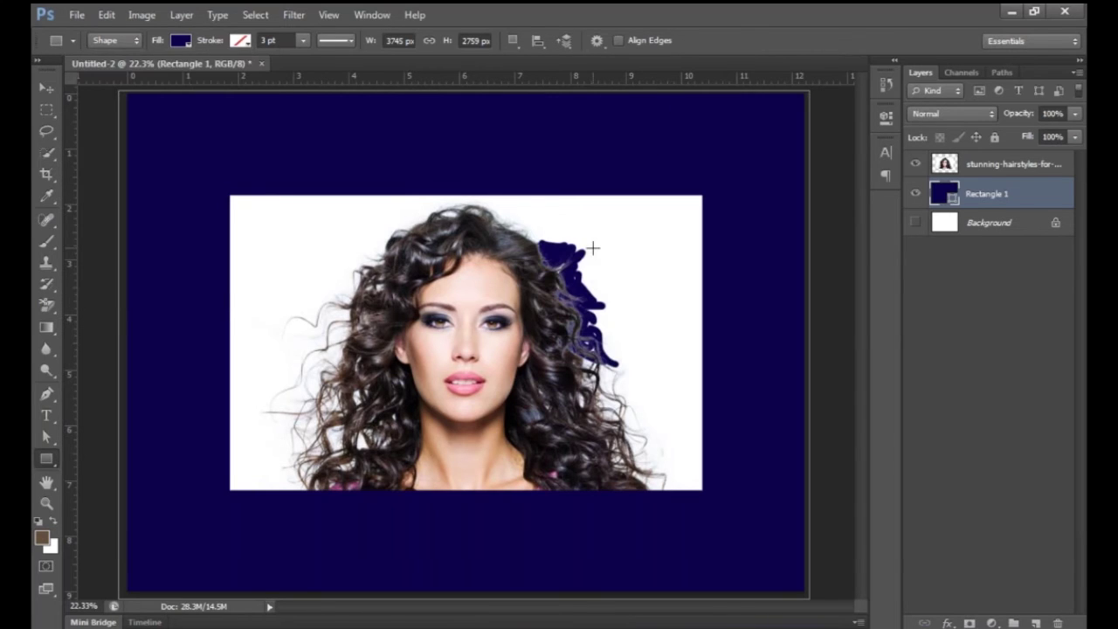
- Examine the erased hair strands on the right side up close against the navy backdrop, and compare with the backdrop hidden
key(ctrl+plus)
key(ctrl+plus)
key(ctrl+plus)
key(ctrl+plus)
key(ctrl+plus)
key(ctrl+plus)
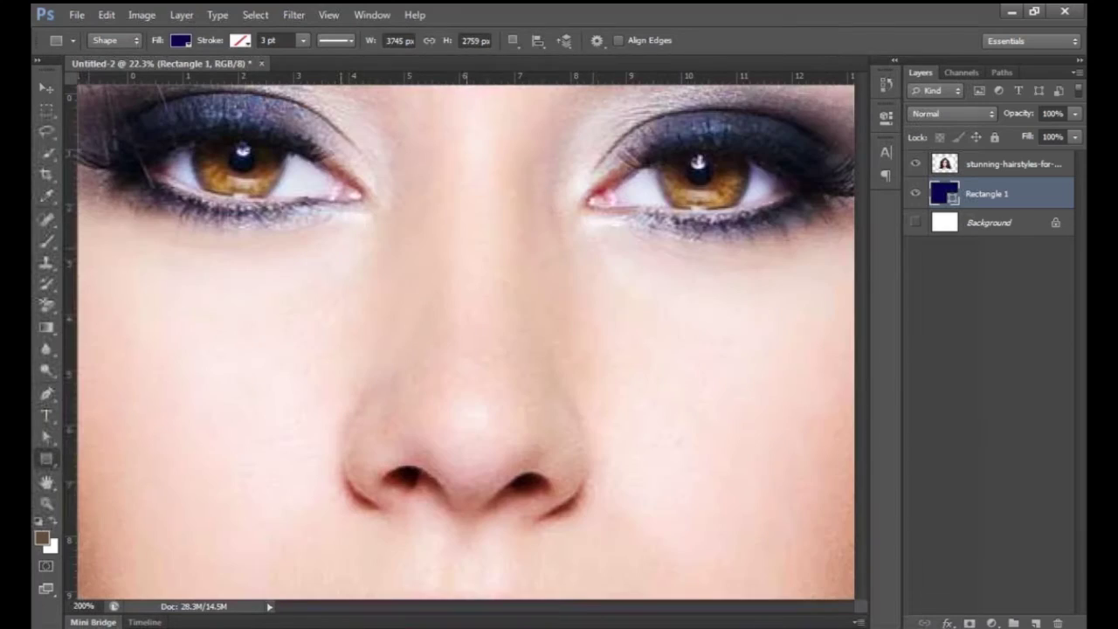
key(space)
drag(738, 277, 263, 301)
drag(747, 197, 414, 236)
drag(422, 425, 454, 228)
drag(463, 340, 516, 359)
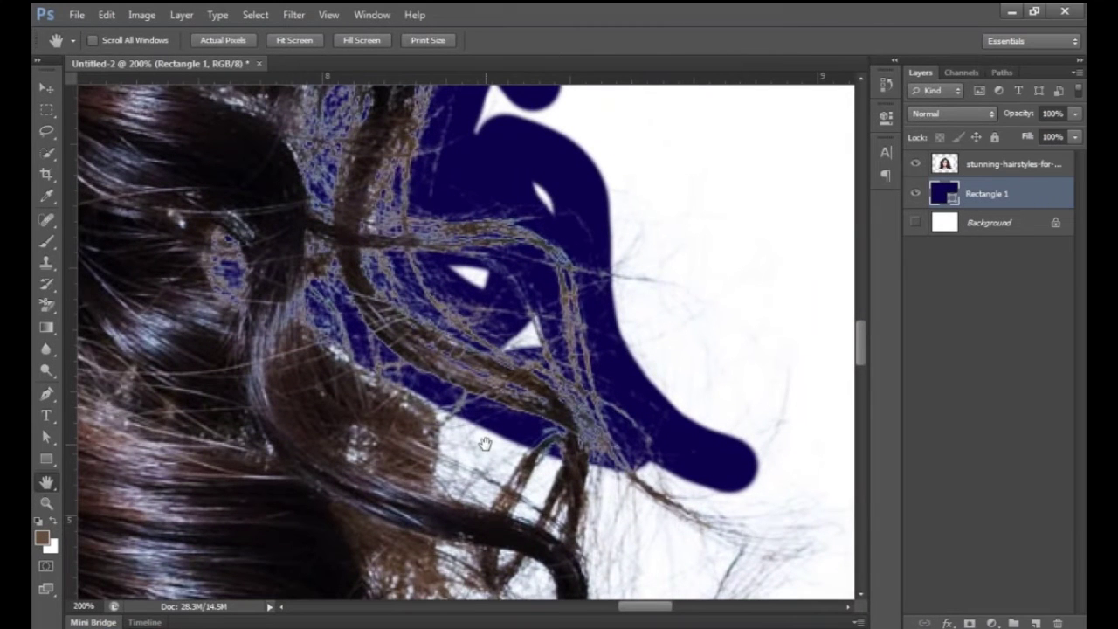
drag(448, 300, 514, 258)
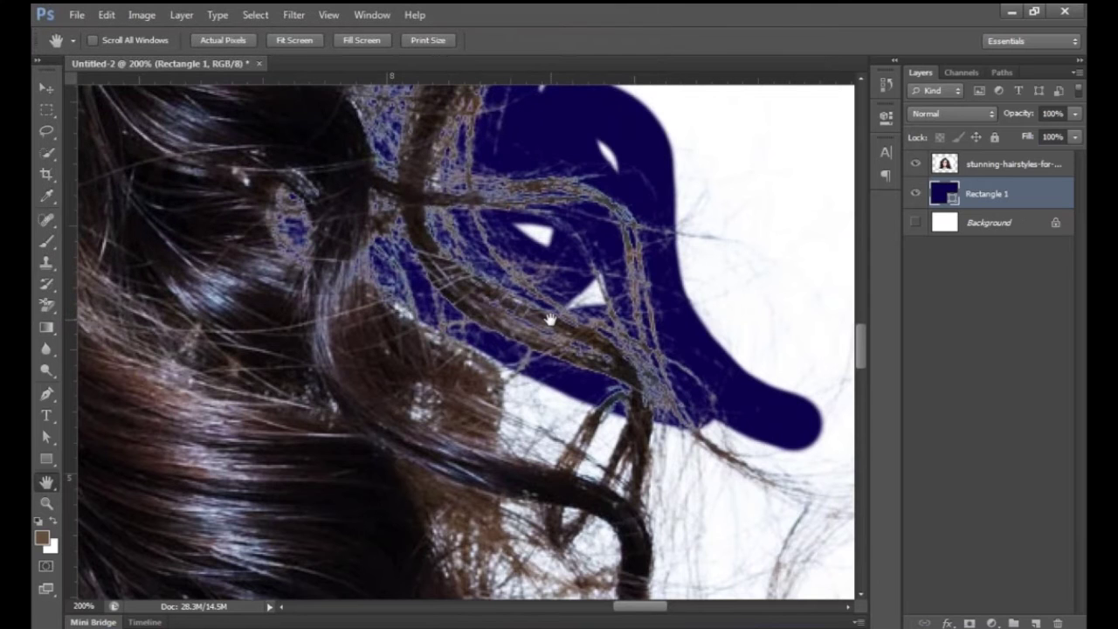
drag(456, 97, 441, 430)
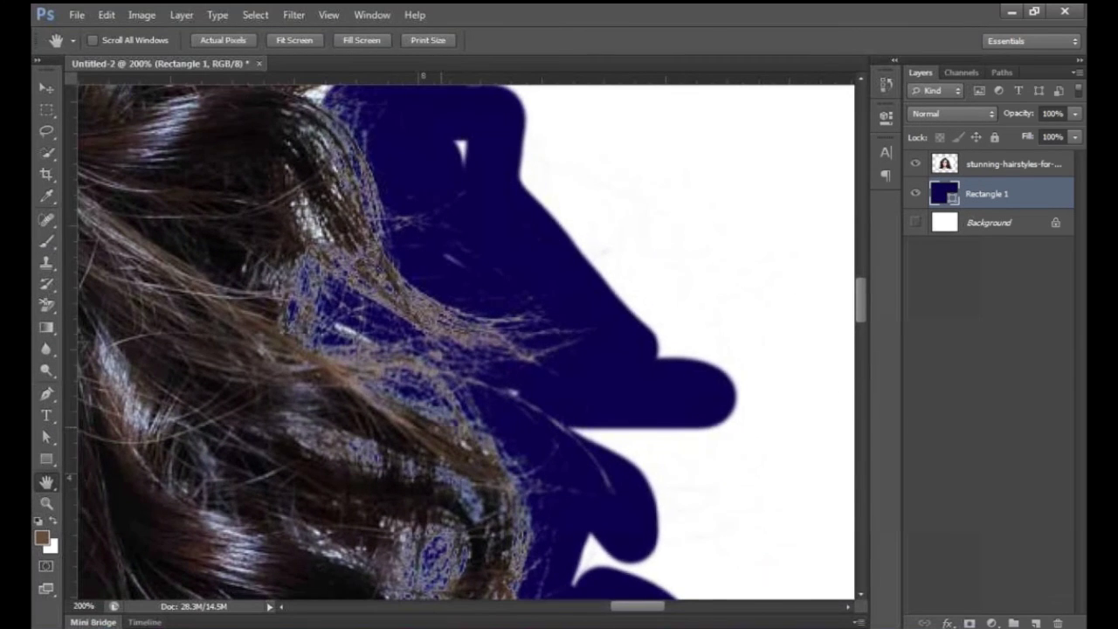
key(ctrl+minus)
key(ctrl+minus)
key(ctrl+minus)
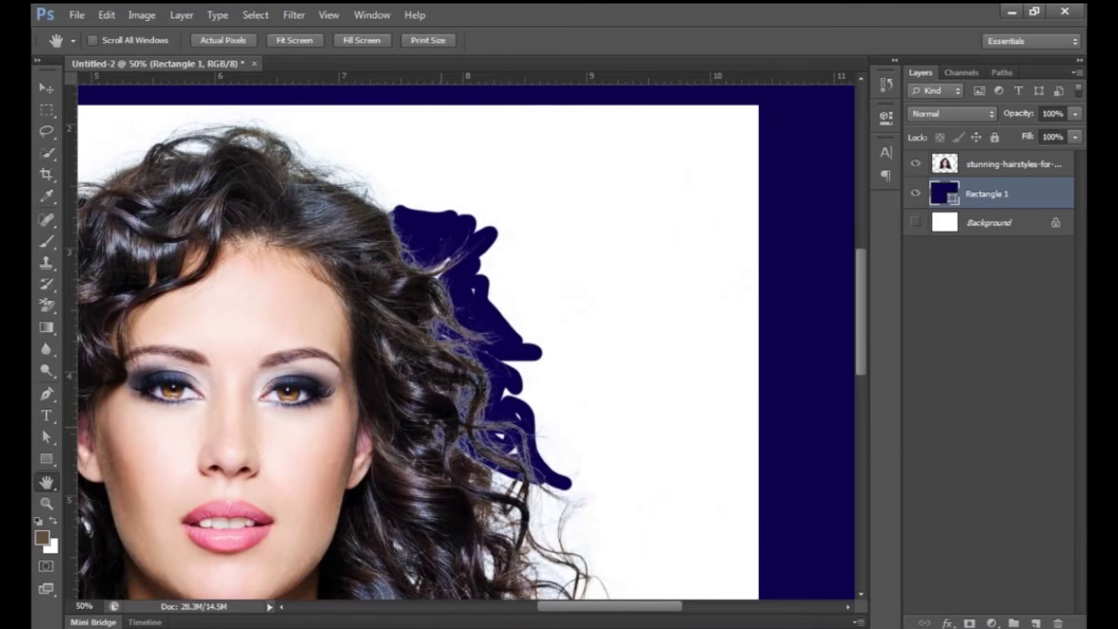
click(916, 193)
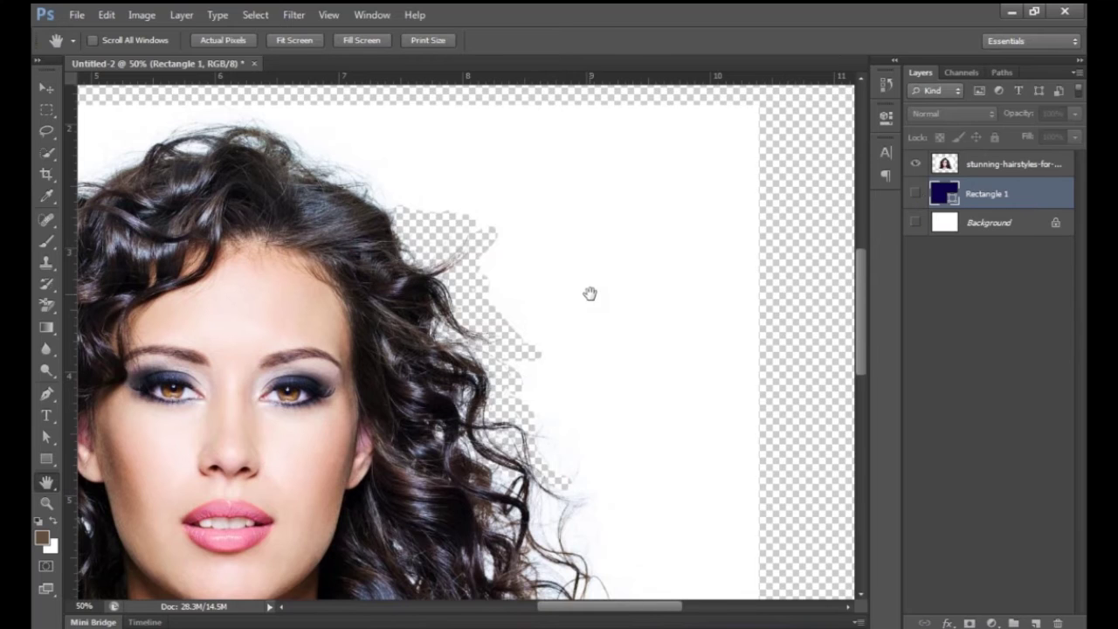
click(915, 193)
- Select the portrait layer and reactivate the Background Eraser for the curls on the hair's left side
drag(418, 343, 707, 304)
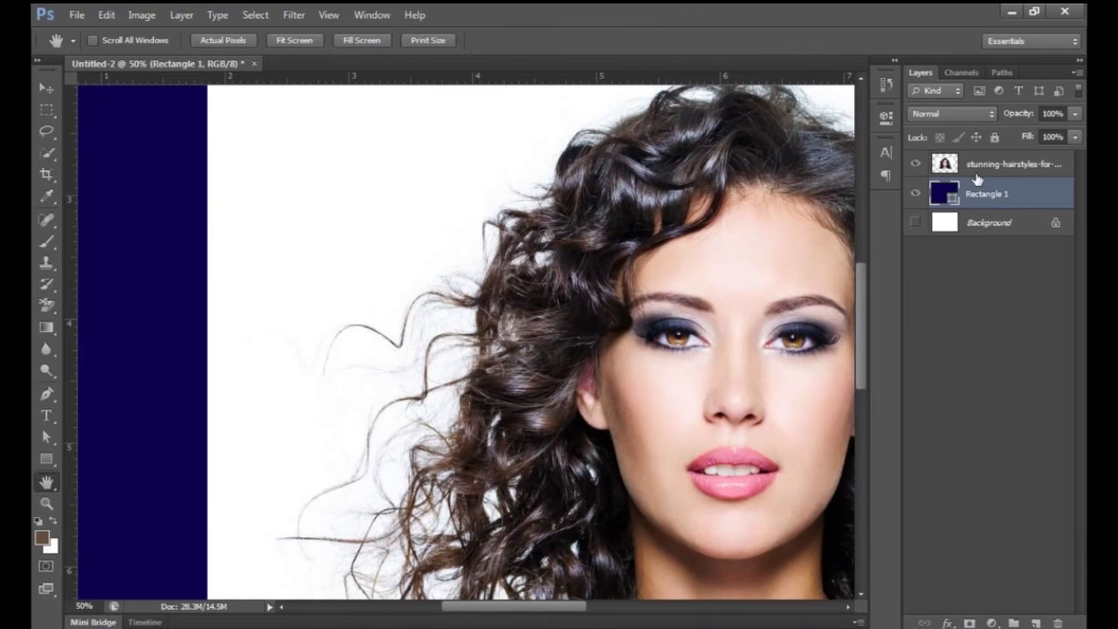
click(1004, 166)
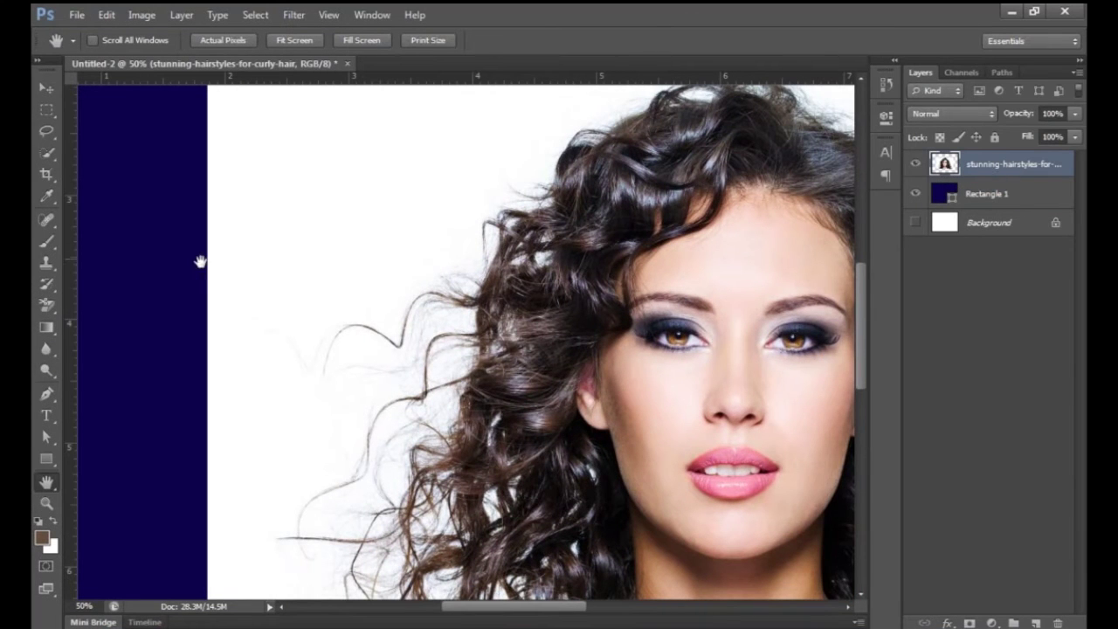
click(47, 305)
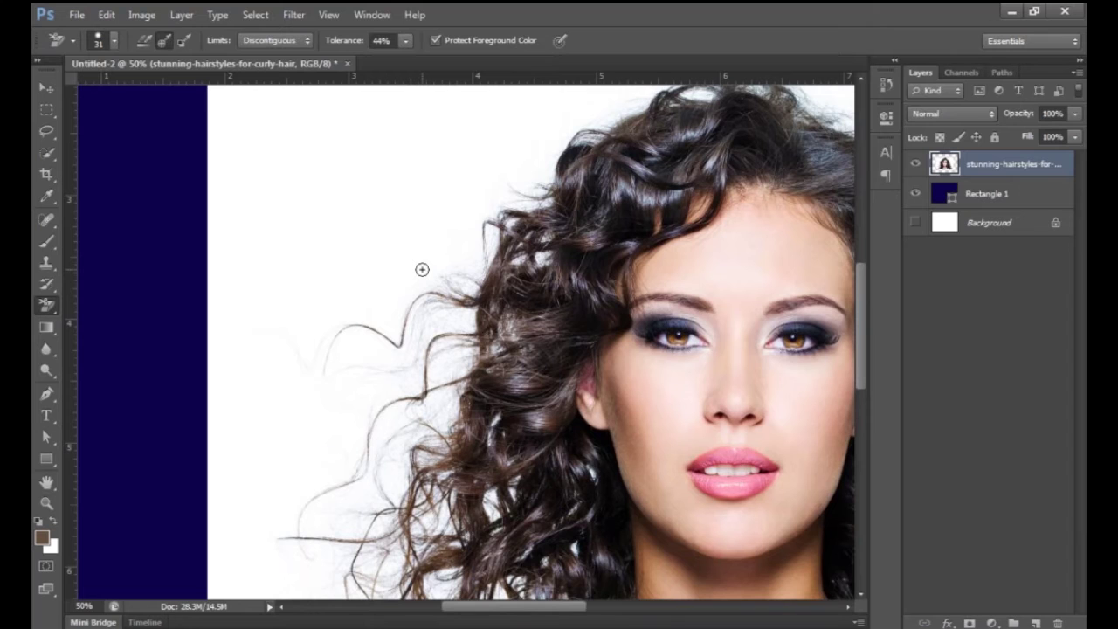
key(ctrl+plus)
key(ctrl+plus)
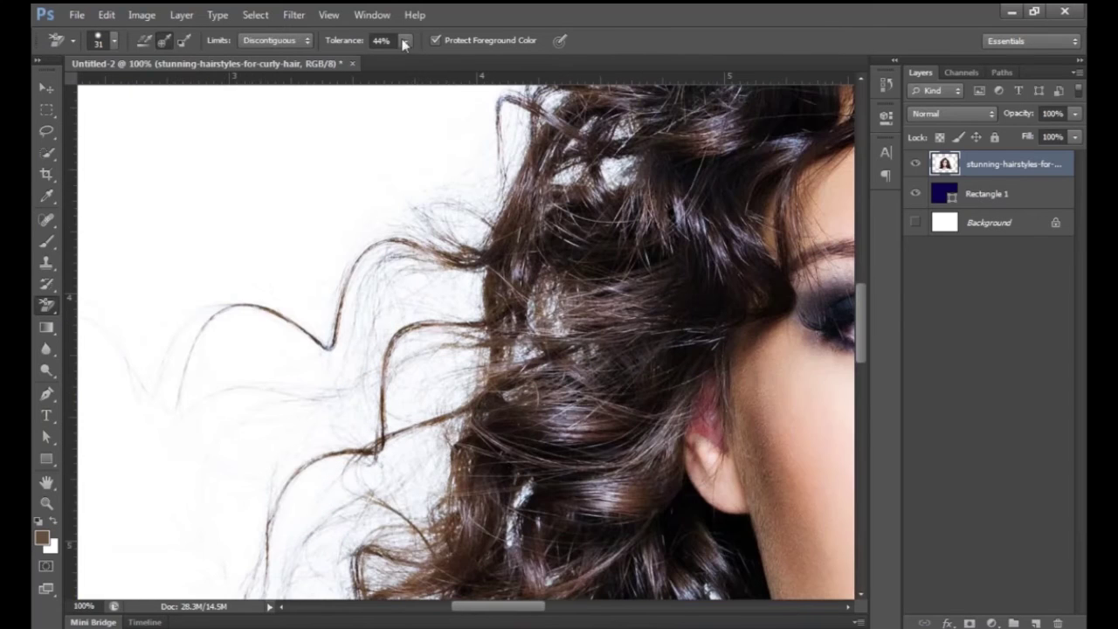
- Try erasing the white around the upper-left loose curls at 66% tolerance, and undo the stroke
click(406, 41)
drag(409, 58, 424, 60)
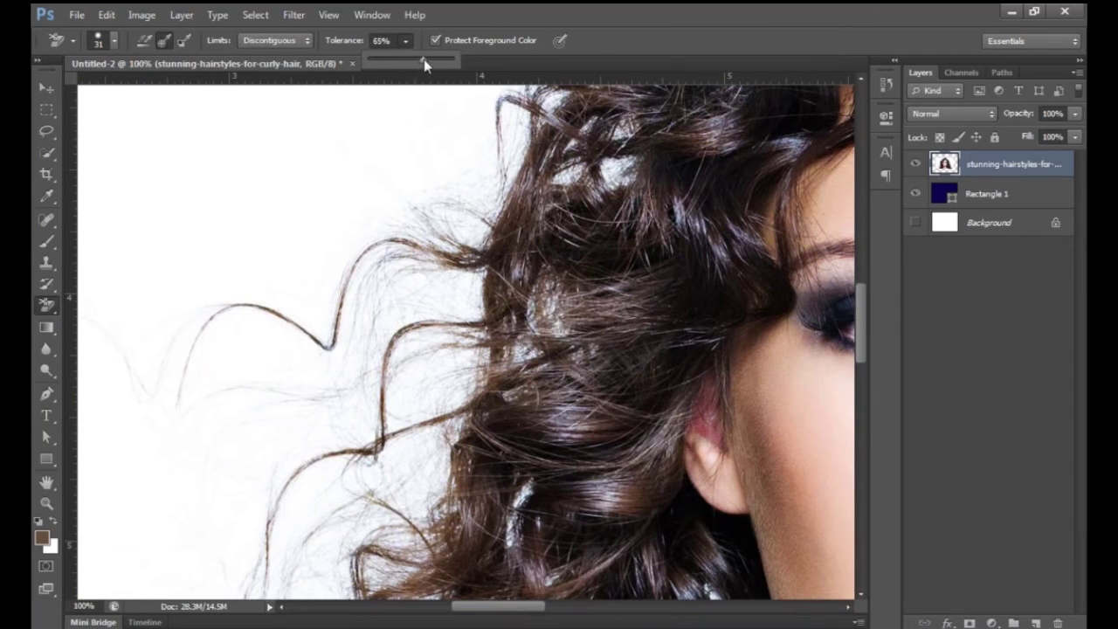
mouse_move(498, 182)
mouse_down()
mouse_move(474, 262)
mouse_move(454, 200)
mouse_move(438, 191)
mouse_move(421, 203)
mouse_move(481, 218)
mouse_move(444, 225)
mouse_move(372, 271)
mouse_up()
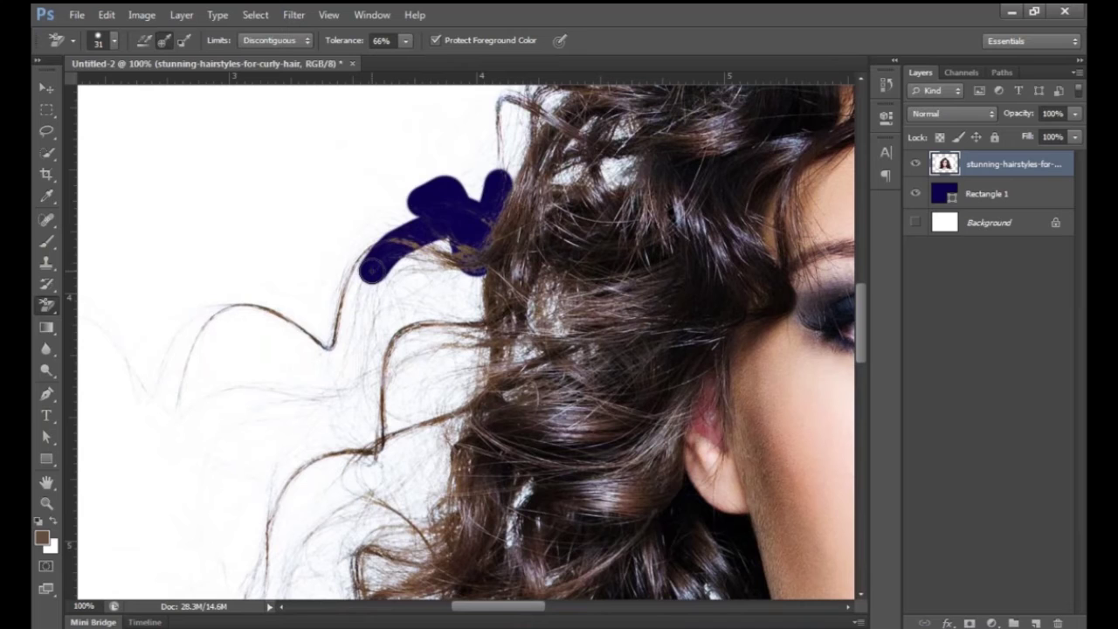
key(ctrl+z)
- Try erasing the white around the same left-side curls at 37% tolerance, inspect the strands up close, and undo the stroke
click(402, 41)
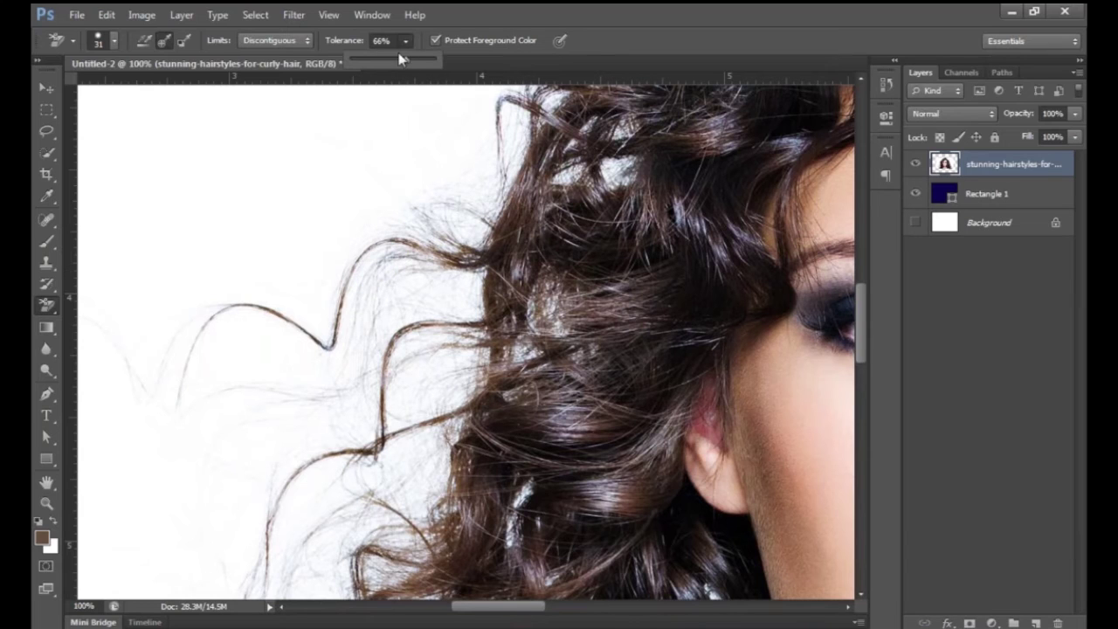
drag(407, 58, 382, 58)
mouse_move(474, 180)
mouse_down()
mouse_move(472, 209)
mouse_move(410, 219)
mouse_move(441, 231)
mouse_move(459, 262)
mouse_move(397, 253)
mouse_move(465, 306)
mouse_up()
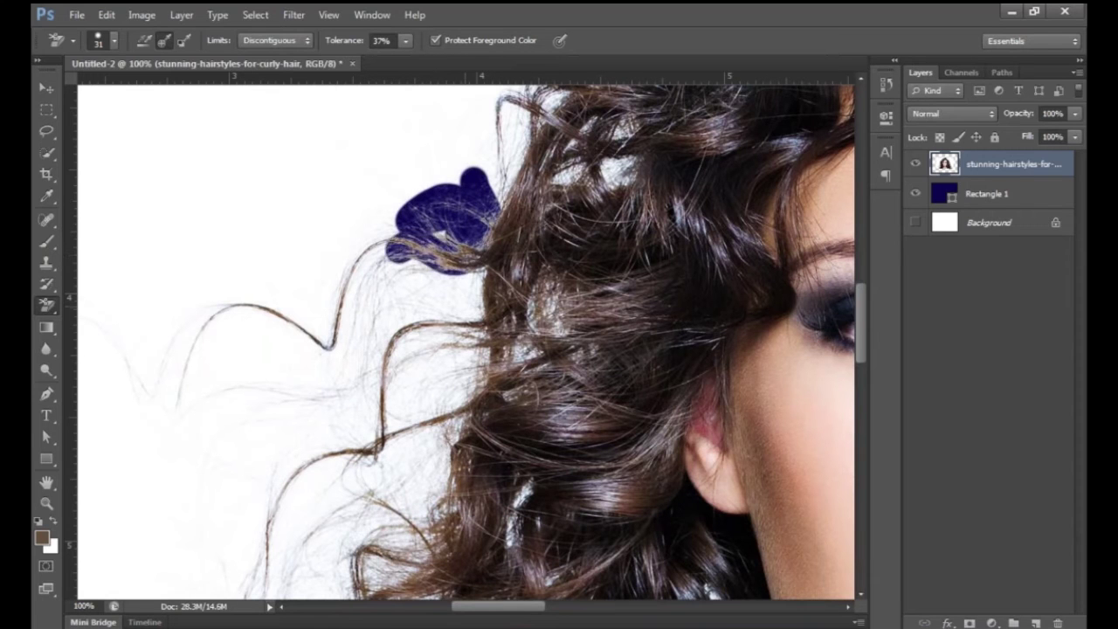
key(ctrl+plus)
key(ctrl+plus)
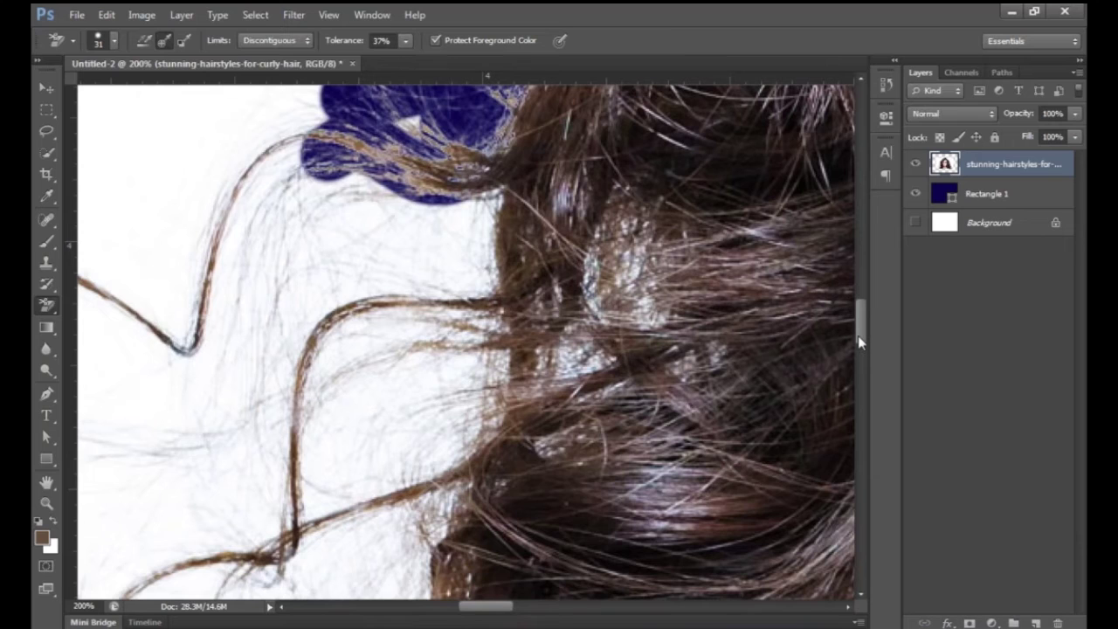
drag(857, 327, 859, 304)
key(ctrl+z)
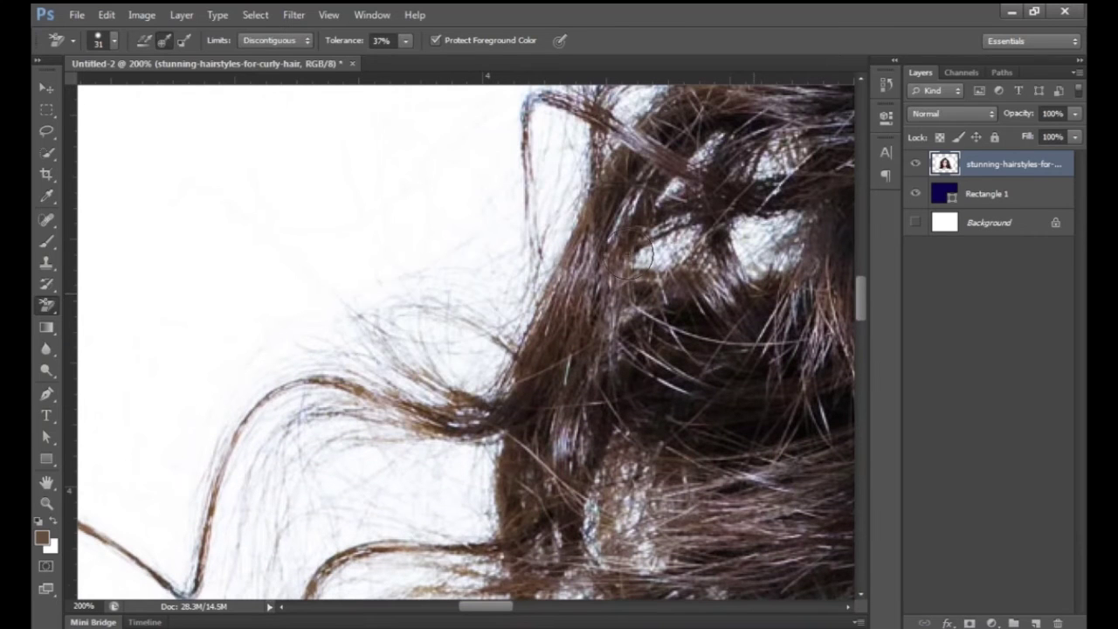
- Try erasing the white around and between the left-side strands at 48% tolerance, and undo the stroke
click(405, 40)
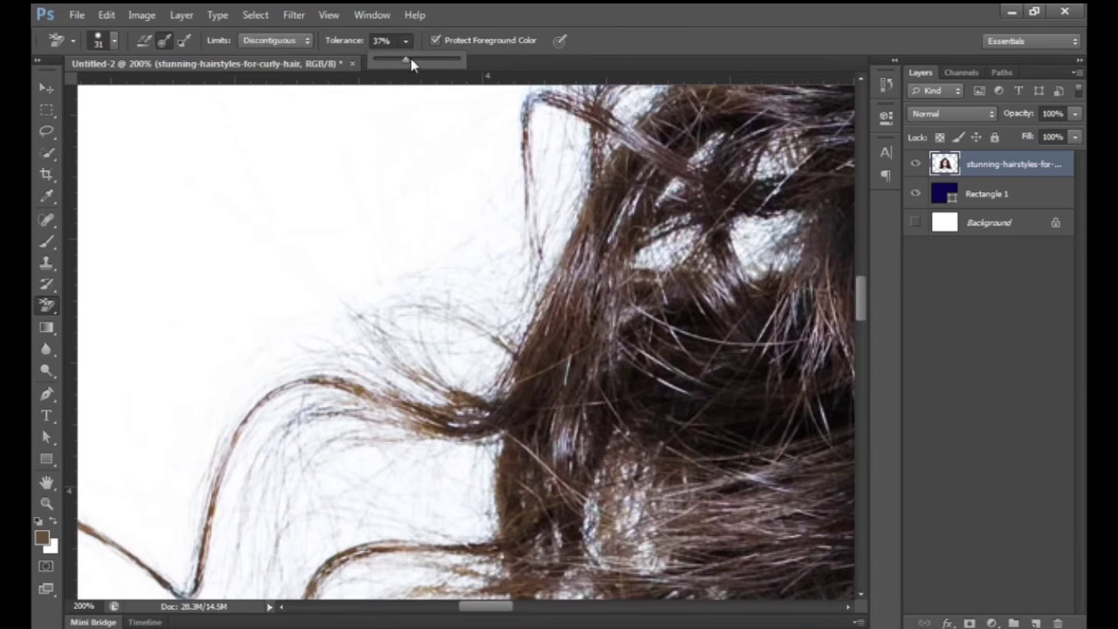
drag(411, 59, 415, 60)
mouse_move(469, 259)
mouse_down()
mouse_move(498, 319)
mouse_move(487, 339)
mouse_move(427, 297)
mouse_up()
mouse_move(346, 307)
mouse_down()
mouse_move(463, 376)
mouse_move(489, 369)
mouse_move(480, 429)
mouse_move(330, 378)
mouse_move(327, 291)
mouse_move(298, 373)
mouse_move(363, 423)
mouse_move(238, 461)
mouse_move(199, 493)
mouse_move(234, 422)
mouse_move(289, 365)
mouse_move(292, 376)
mouse_move(192, 499)
mouse_move(190, 576)
mouse_move(302, 463)
mouse_move(264, 580)
mouse_move(384, 414)
mouse_move(355, 565)
mouse_move(412, 469)
mouse_move(427, 413)
mouse_move(452, 410)
mouse_move(467, 537)
mouse_move(476, 466)
mouse_move(404, 572)
mouse_move(347, 576)
mouse_move(403, 504)
mouse_move(429, 497)
mouse_move(452, 518)
mouse_move(570, 449)
mouse_move(602, 469)
mouse_move(614, 530)
mouse_move(631, 521)
mouse_move(640, 475)
mouse_move(632, 573)
mouse_move(572, 576)
mouse_move(522, 602)
mouse_move(550, 537)
mouse_move(603, 515)
mouse_up()
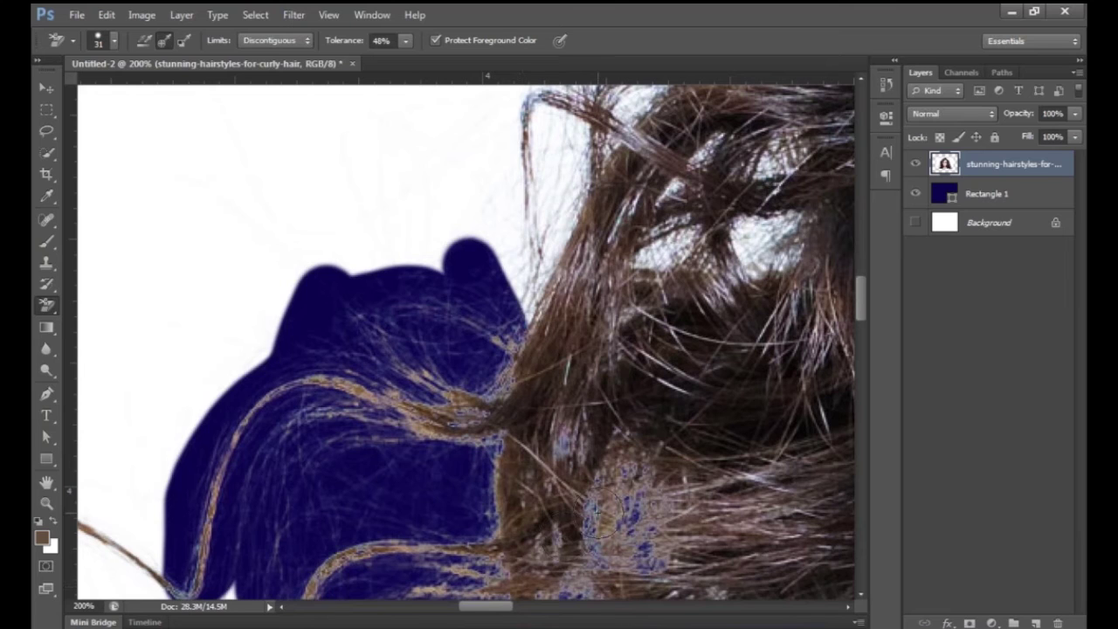
key(ctrl+z)
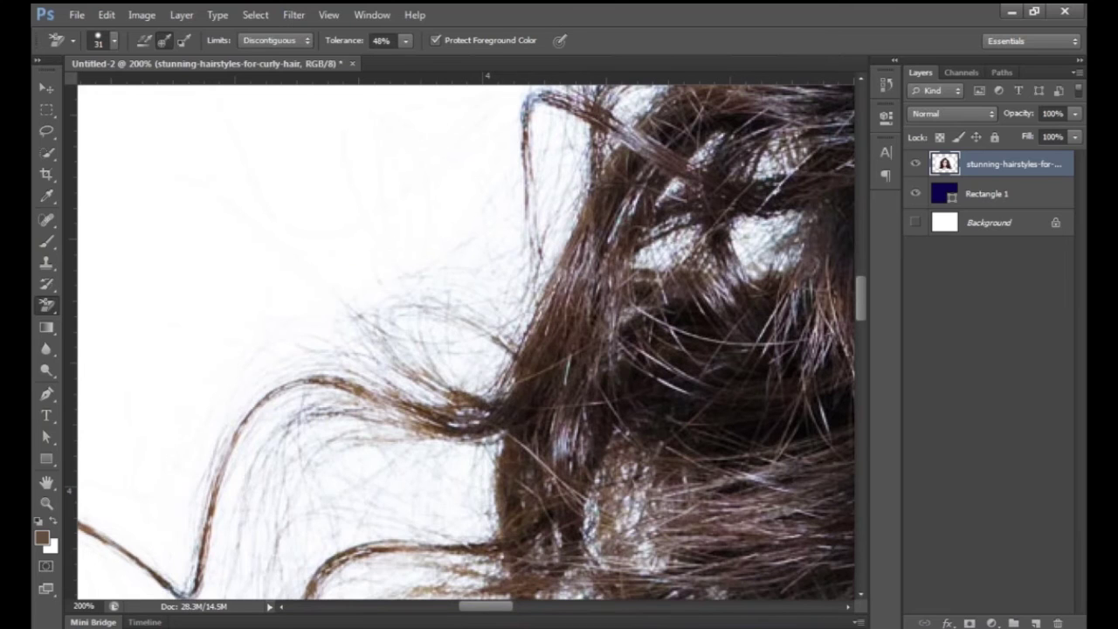
- Set the tolerance to 53% and erase the white around the upper-left curls and in the gaps between the strands
click(406, 41)
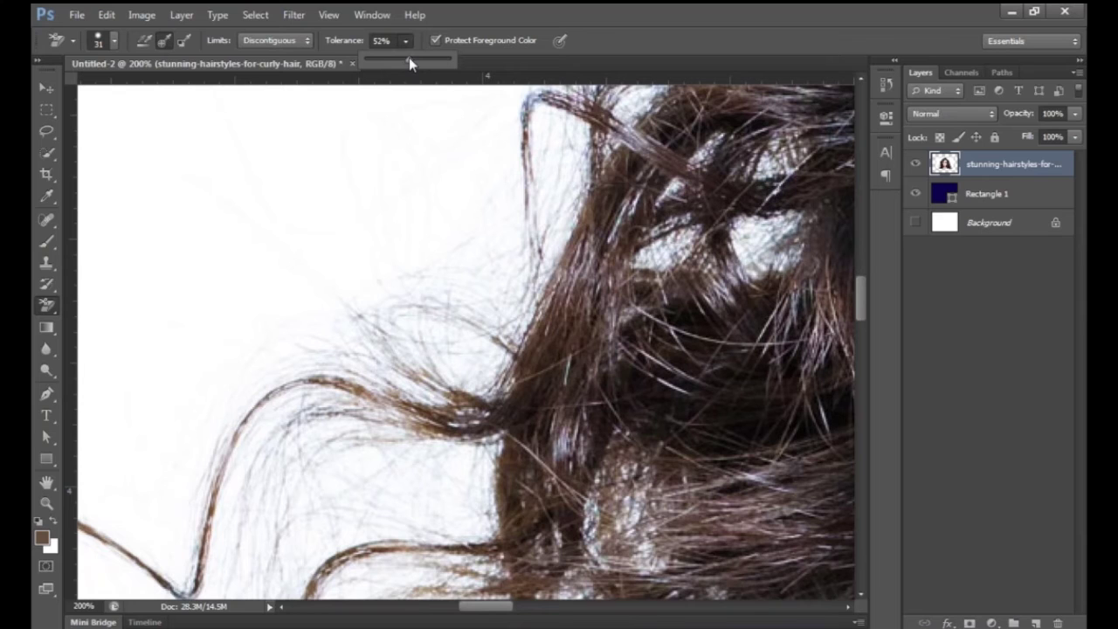
drag(408, 58, 409, 57)
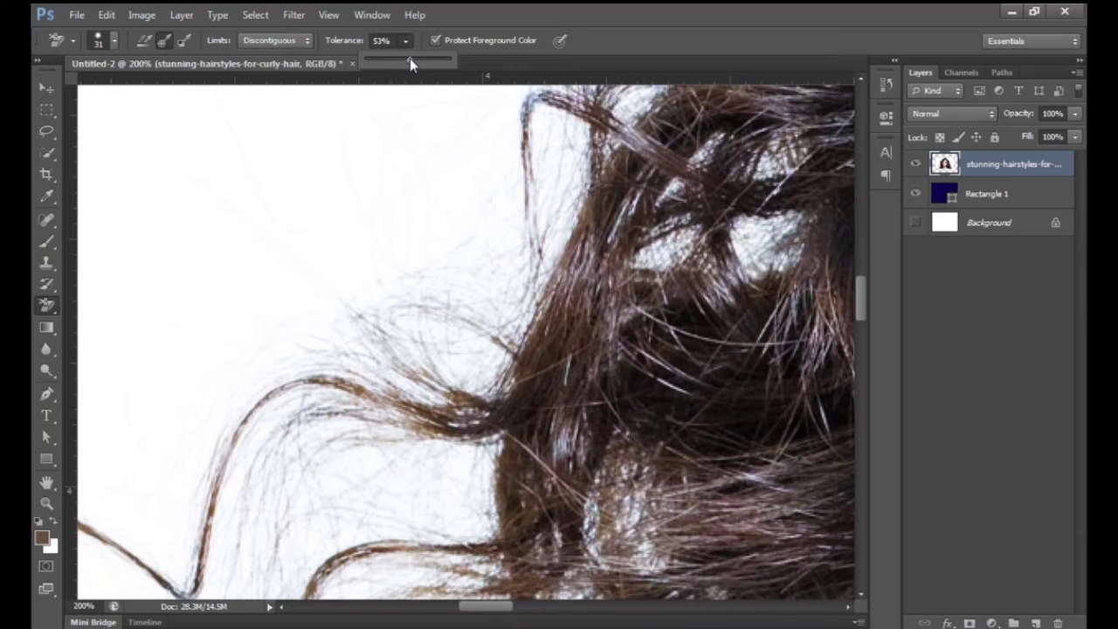
click(506, 279)
mouse_move(508, 292)
mouse_down()
mouse_move(504, 357)
mouse_move(491, 376)
mouse_move(452, 373)
mouse_move(422, 328)
mouse_move(361, 331)
mouse_move(415, 313)
mouse_move(469, 313)
mouse_move(452, 237)
mouse_move(296, 309)
mouse_move(433, 286)
mouse_move(249, 444)
mouse_move(412, 389)
mouse_move(301, 381)
mouse_move(354, 430)
mouse_move(437, 455)
mouse_move(369, 458)
mouse_move(242, 494)
mouse_move(469, 455)
mouse_move(482, 546)
mouse_move(474, 429)
mouse_move(395, 444)
mouse_move(539, 486)
mouse_move(605, 477)
mouse_move(612, 507)
mouse_move(628, 473)
mouse_move(652, 555)
mouse_move(700, 510)
mouse_move(703, 520)
mouse_move(576, 593)
mouse_up()
mouse_move(590, 550)
mouse_down()
mouse_move(398, 587)
mouse_move(294, 576)
mouse_move(444, 559)
mouse_move(257, 576)
mouse_move(370, 518)
mouse_move(430, 513)
mouse_move(462, 468)
mouse_move(464, 542)
mouse_move(337, 598)
mouse_move(214, 602)
mouse_move(161, 586)
mouse_move(203, 494)
mouse_move(234, 567)
mouse_move(248, 487)
mouse_move(130, 602)
mouse_move(77, 515)
mouse_move(140, 564)
mouse_move(246, 388)
mouse_move(421, 207)
mouse_move(535, 249)
mouse_move(631, 130)
mouse_move(576, 245)
mouse_move(544, 294)
mouse_move(518, 307)
mouse_move(779, 239)
mouse_move(575, 192)
mouse_move(557, 199)
mouse_move(528, 77)
mouse_move(513, 152)
mouse_move(573, 66)
mouse_move(502, 242)
mouse_move(494, 100)
mouse_move(446, 221)
mouse_move(441, 137)
mouse_move(456, 124)
mouse_move(369, 224)
mouse_up()
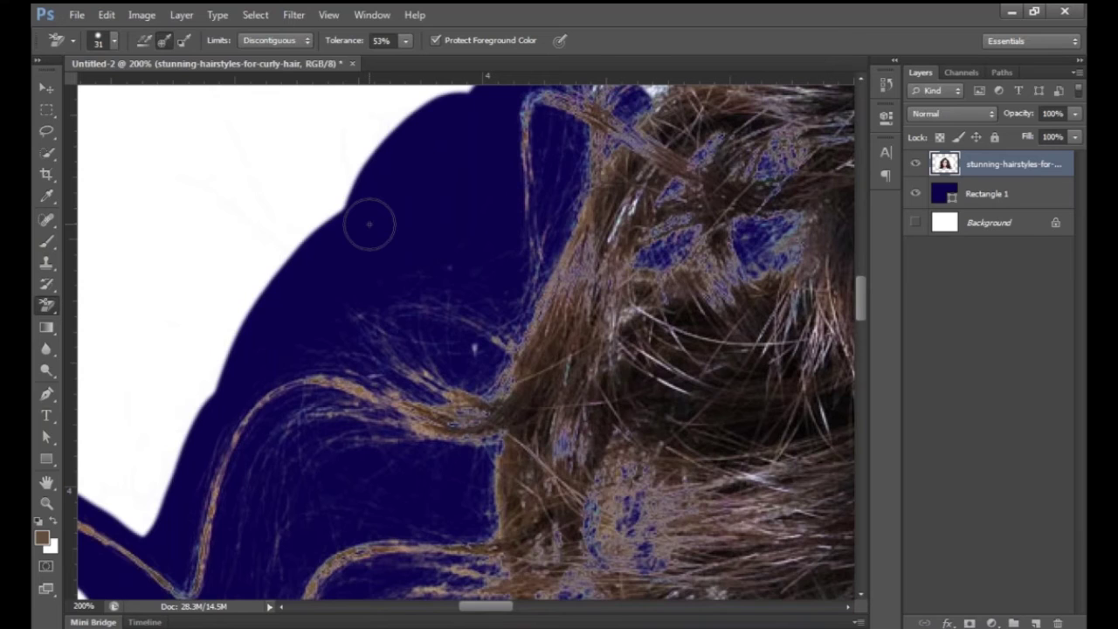
- Erase a short vertical test stroke on the cheek below the eye with the Background Eraser
key(ctrl+minus)
key(ctrl+minus)
key(ctrl+minus)
key(ctrl+plus)
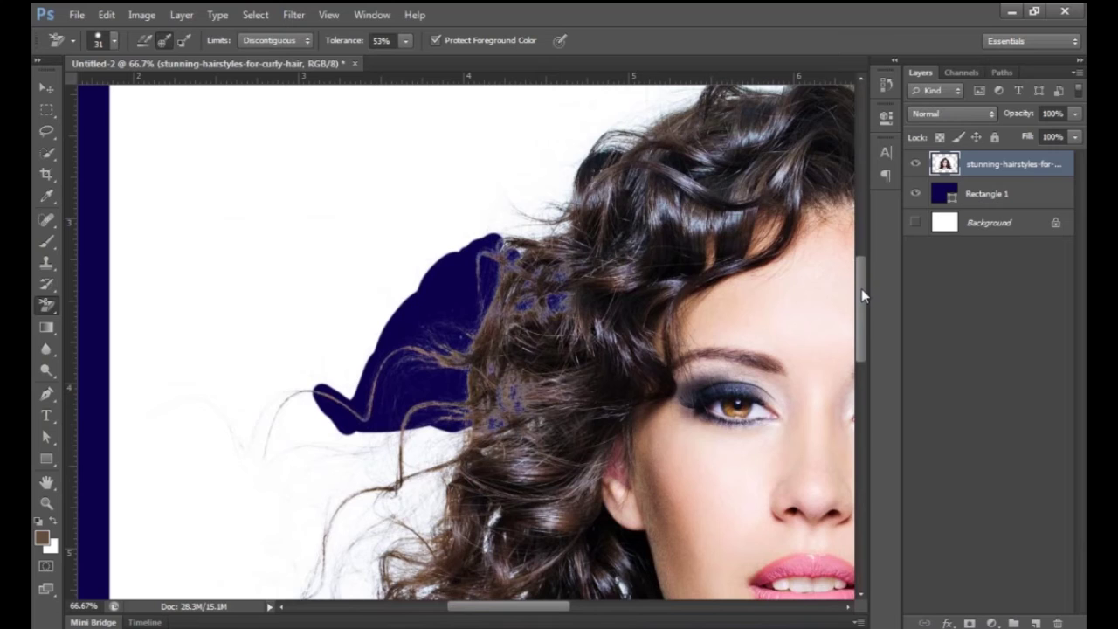
drag(860, 288, 860, 322)
drag(690, 295, 701, 381)
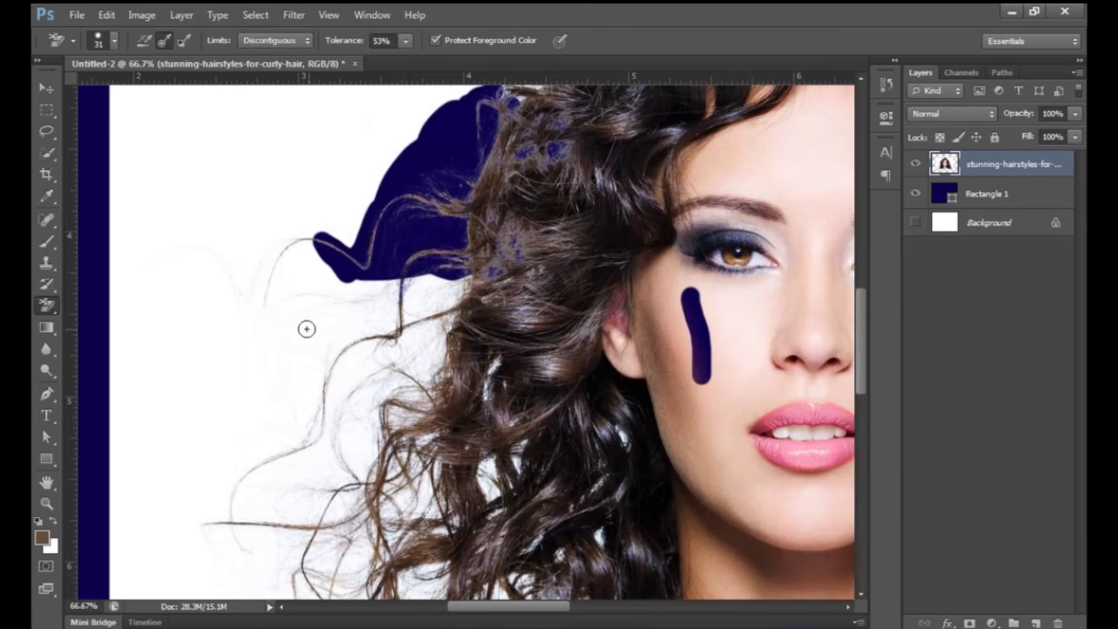
- Erase the white along the long stray strands and inside the lower-left curls with the Background Eraser at 53% tolerance
mouse_move(274, 372)
mouse_down()
mouse_move(398, 330)
mouse_move(406, 278)
mouse_move(462, 280)
mouse_move(477, 285)
mouse_move(433, 388)
mouse_up()
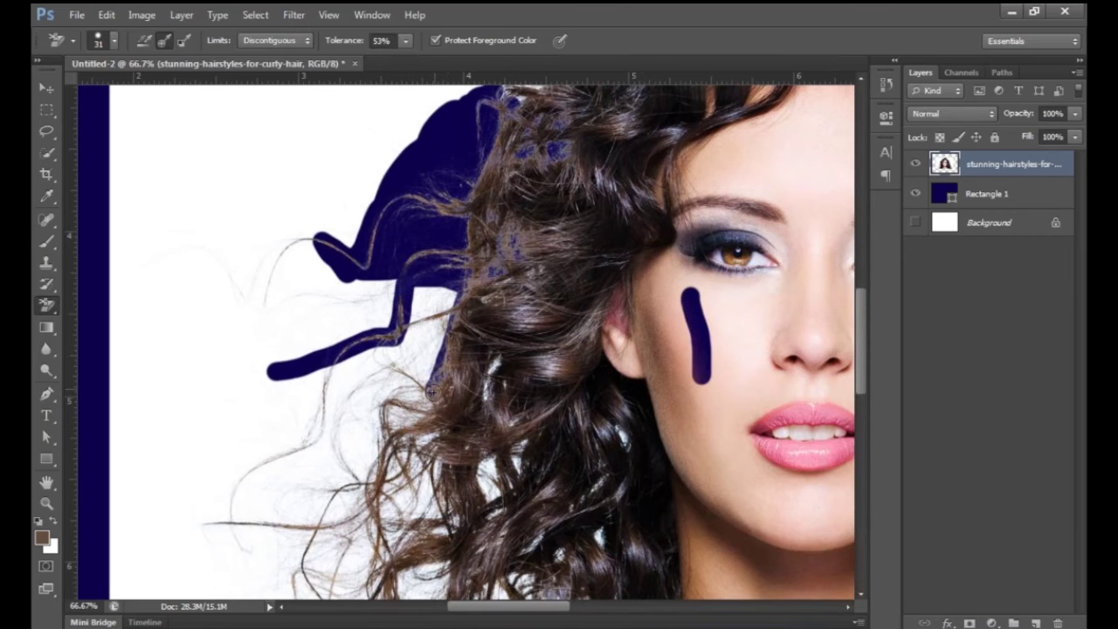
mouse_move(450, 288)
mouse_down()
mouse_move(419, 365)
mouse_move(425, 289)
mouse_move(390, 356)
mouse_move(331, 375)
mouse_move(309, 444)
mouse_move(237, 476)
mouse_move(205, 529)
mouse_move(336, 527)
mouse_move(393, 483)
mouse_move(404, 435)
mouse_move(317, 521)
mouse_move(303, 572)
mouse_move(332, 603)
mouse_move(311, 604)
mouse_move(291, 565)
mouse_move(326, 568)
mouse_move(335, 541)
mouse_move(317, 553)
mouse_move(307, 521)
mouse_move(352, 473)
mouse_move(344, 444)
mouse_move(345, 479)
mouse_move(342, 424)
mouse_move(361, 385)
mouse_move(380, 376)
mouse_move(410, 389)
mouse_move(362, 415)
mouse_move(355, 447)
mouse_move(411, 404)
mouse_move(427, 412)
mouse_move(407, 475)
mouse_move(428, 497)
mouse_move(414, 524)
mouse_move(359, 550)
mouse_move(348, 502)
mouse_move(354, 458)
mouse_move(359, 552)
mouse_move(332, 583)
mouse_move(415, 580)
mouse_move(436, 524)
mouse_move(450, 544)
mouse_move(428, 600)
mouse_up()
mouse_move(470, 518)
mouse_down()
mouse_move(485, 489)
mouse_move(496, 498)
mouse_up()
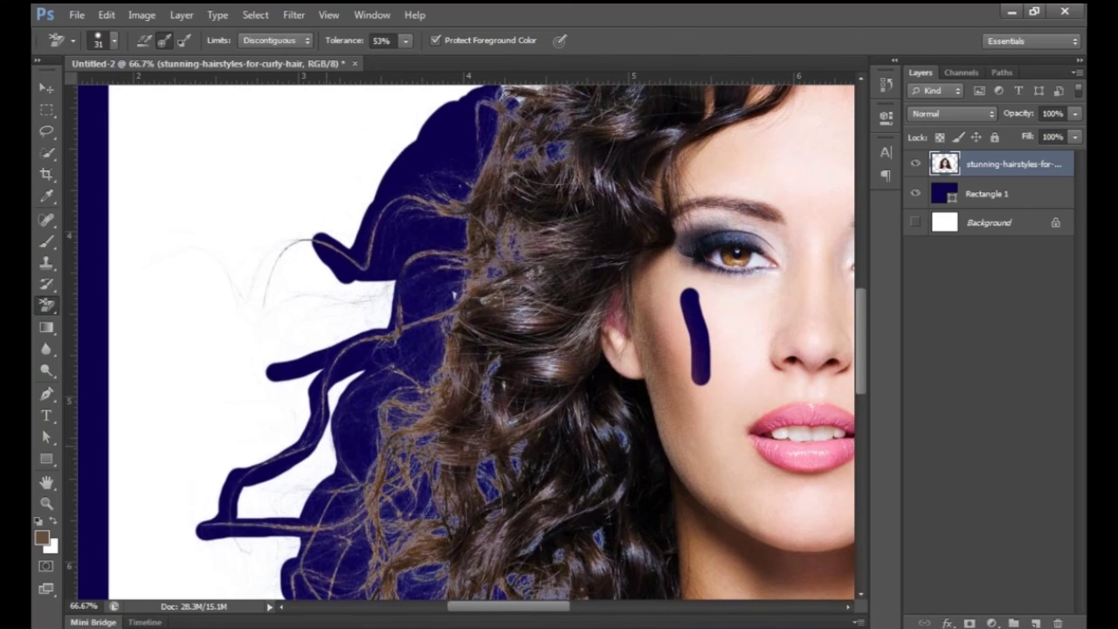
- Examine the erased hair edges on the whole portrait and up close, with the navy Rectangle 1 layer hidden and shown again
key(ctrl+minus)
key(ctrl+minus)
key(ctrl+minus)
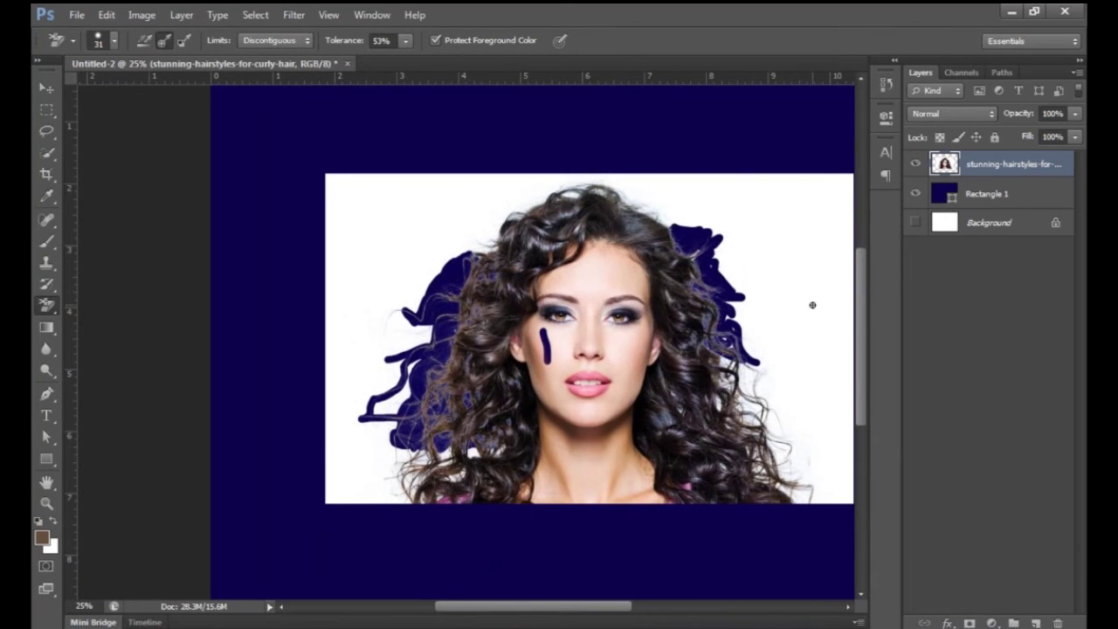
click(916, 194)
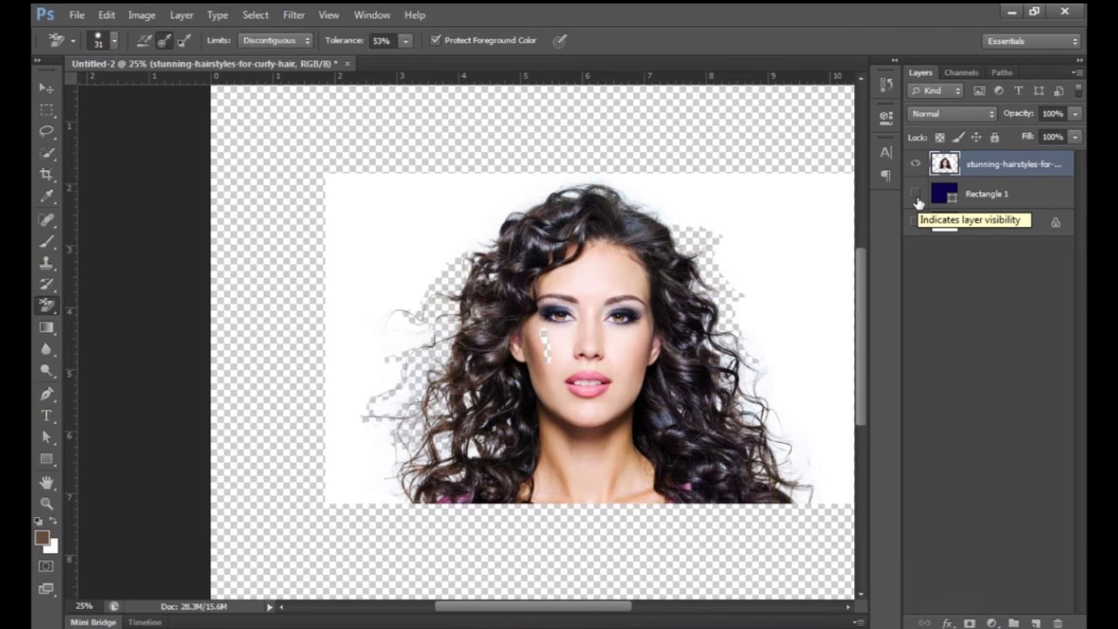
click(917, 201)
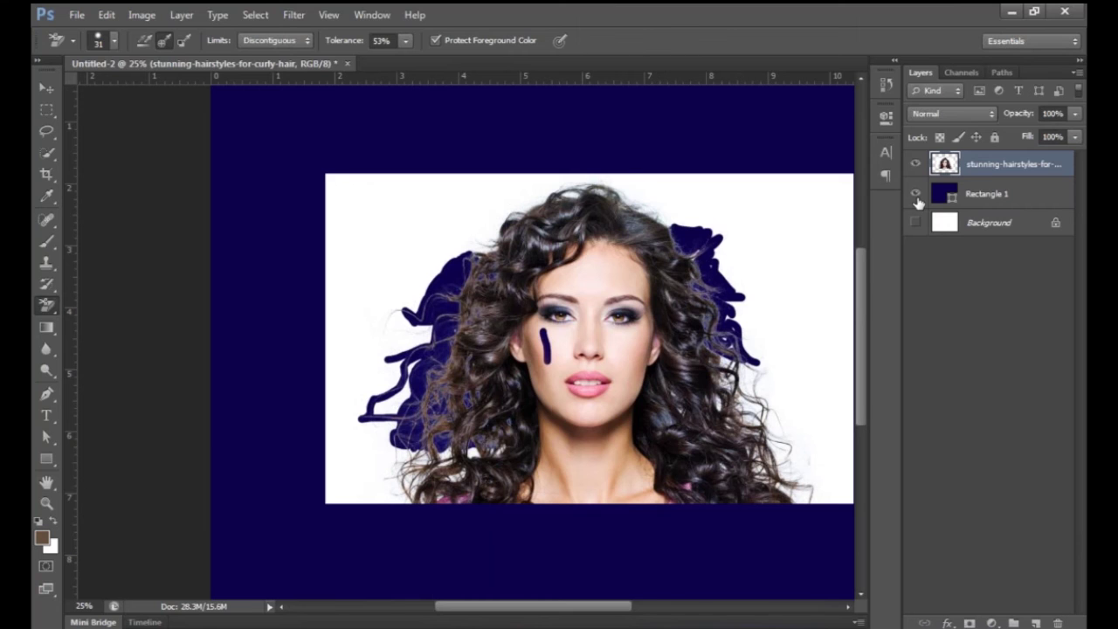
key(ctrl+plus)
key(ctrl+plus)
key(ctrl+plus)
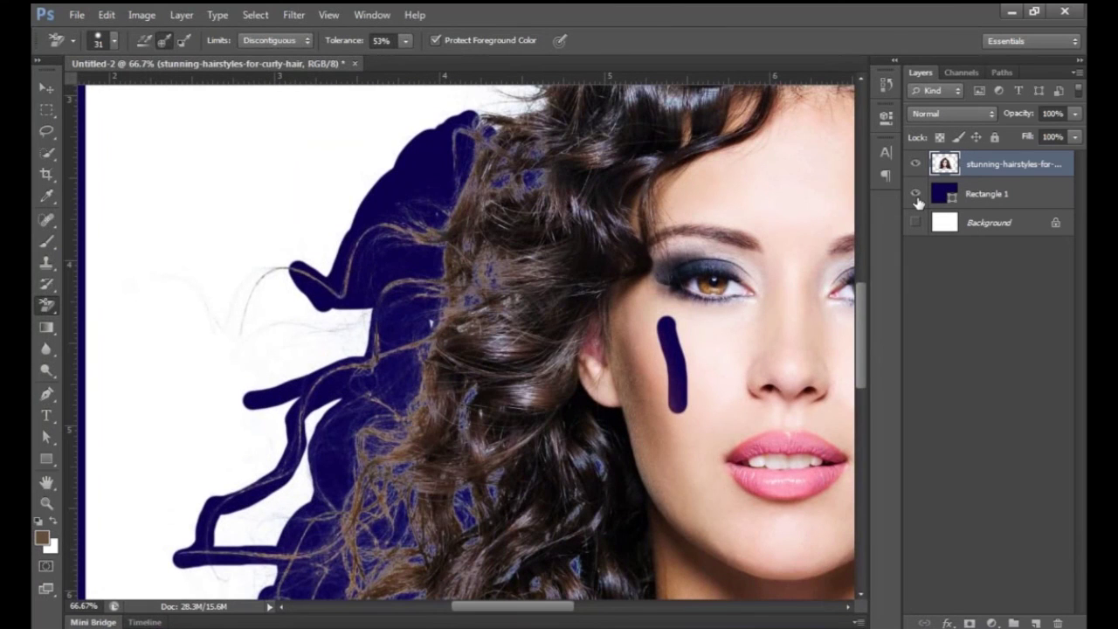
key(ctrl+minus)
key(ctrl+minus)
key(ctrl+minus)
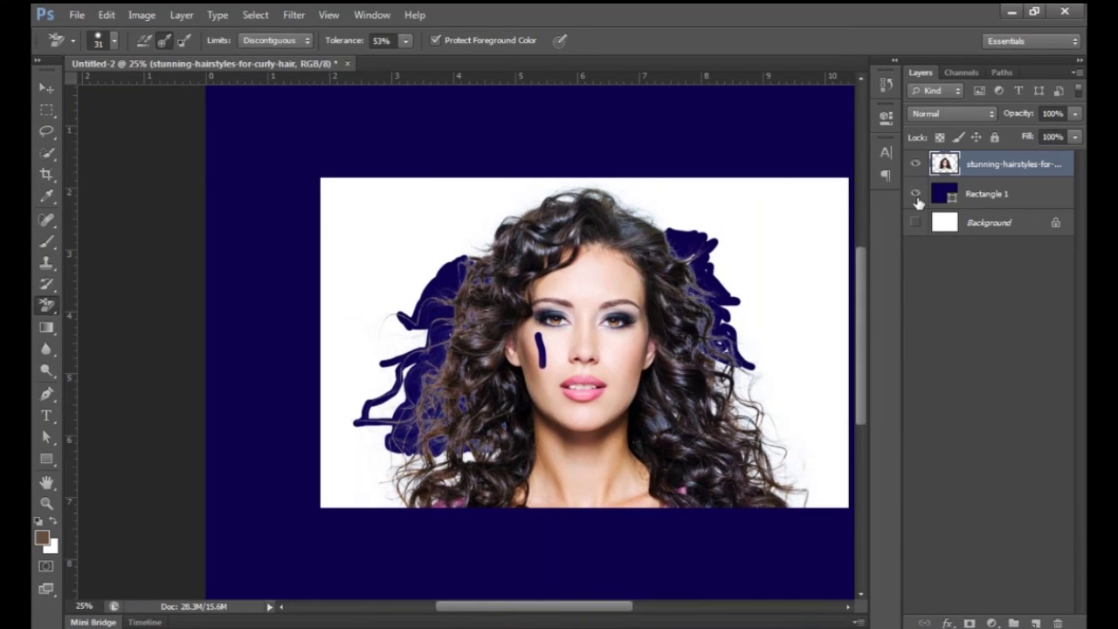
- Sample a darker brown from the hair in the portrait as the protected foreground color
click(47, 306)
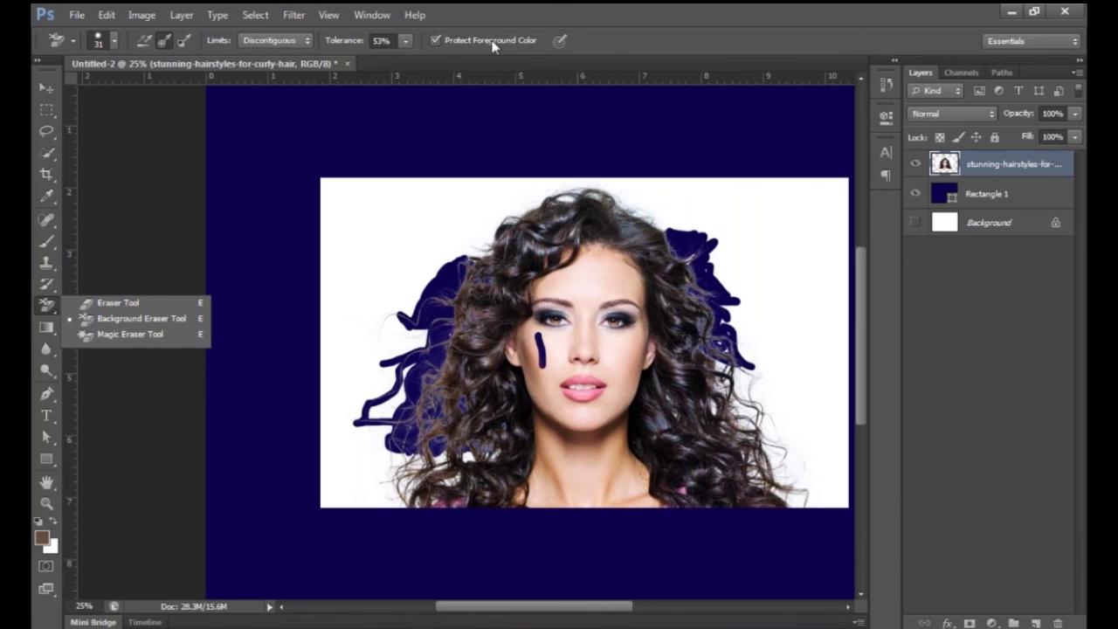
click(44, 542)
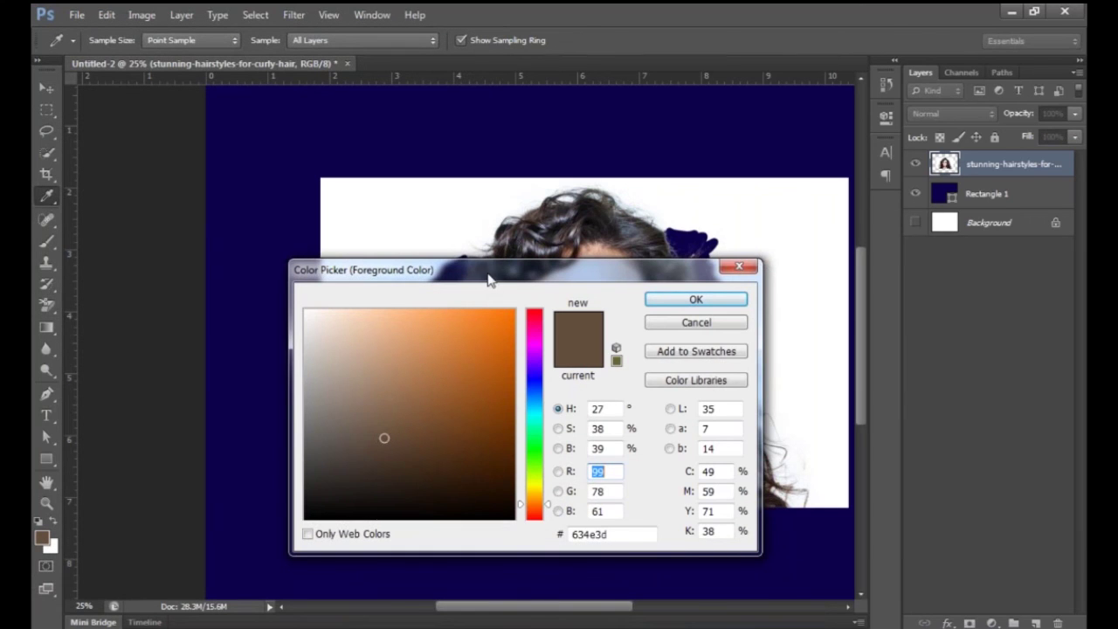
drag(489, 277, 514, 349)
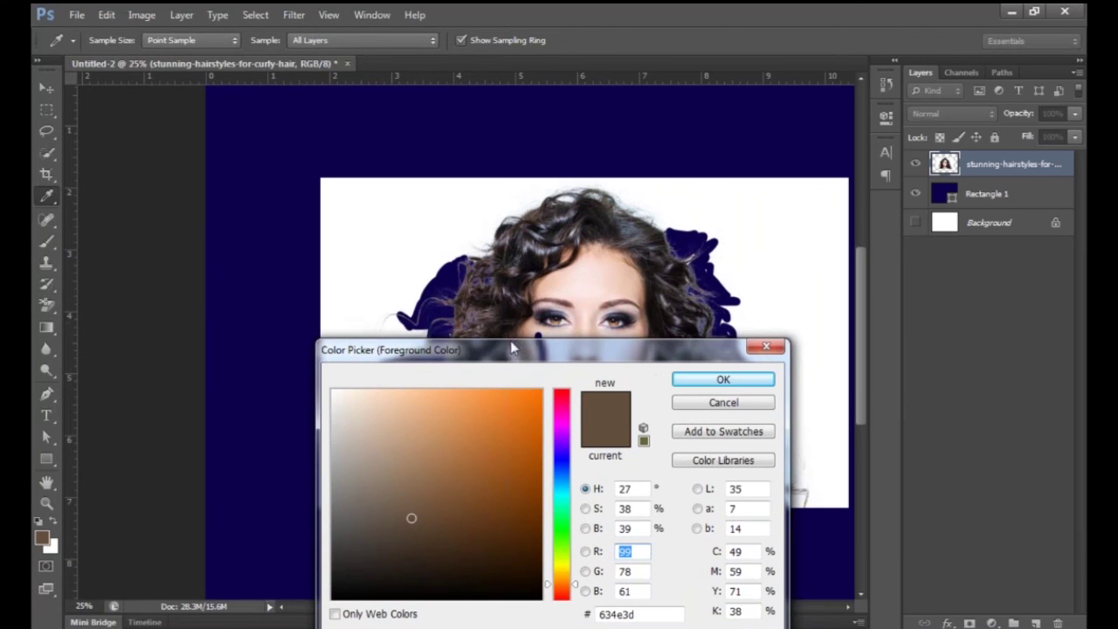
click(467, 286)
click(690, 378)
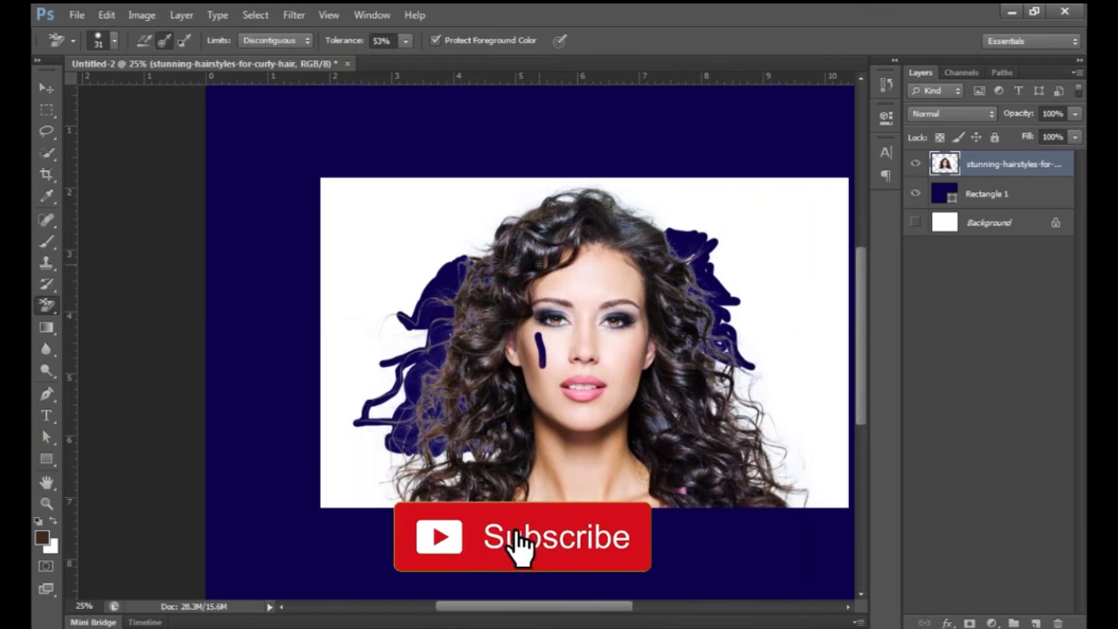
- Add an Inner Shadow effect to the portrait layer and display its settings
key(ctrl+plus)
key(ctrl+plus)
key(ctrl+plus)
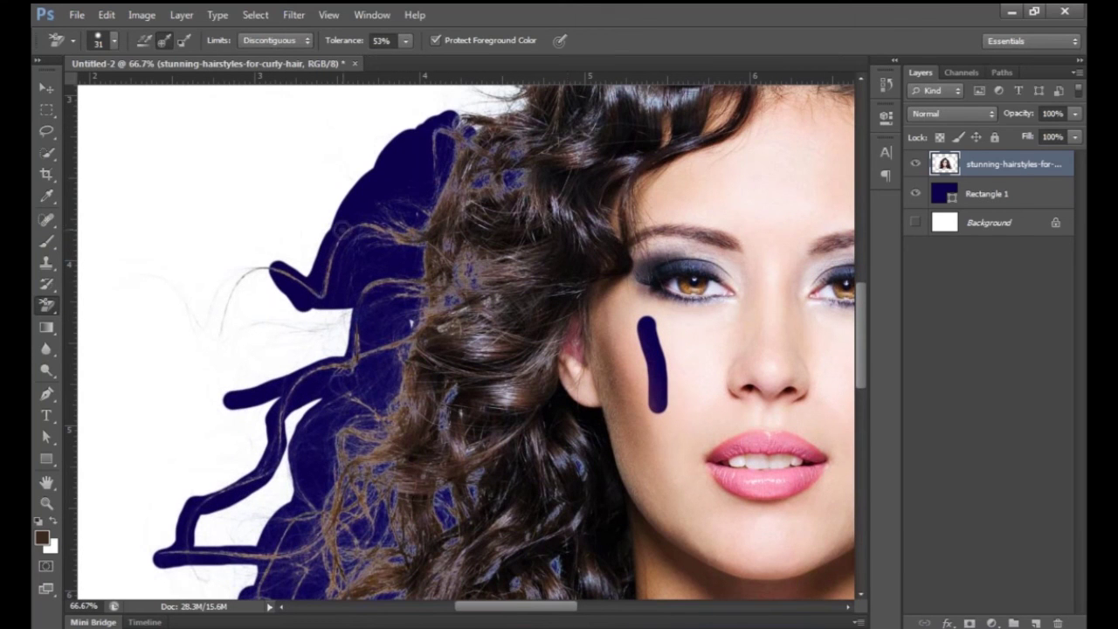
right_click(1002, 166)
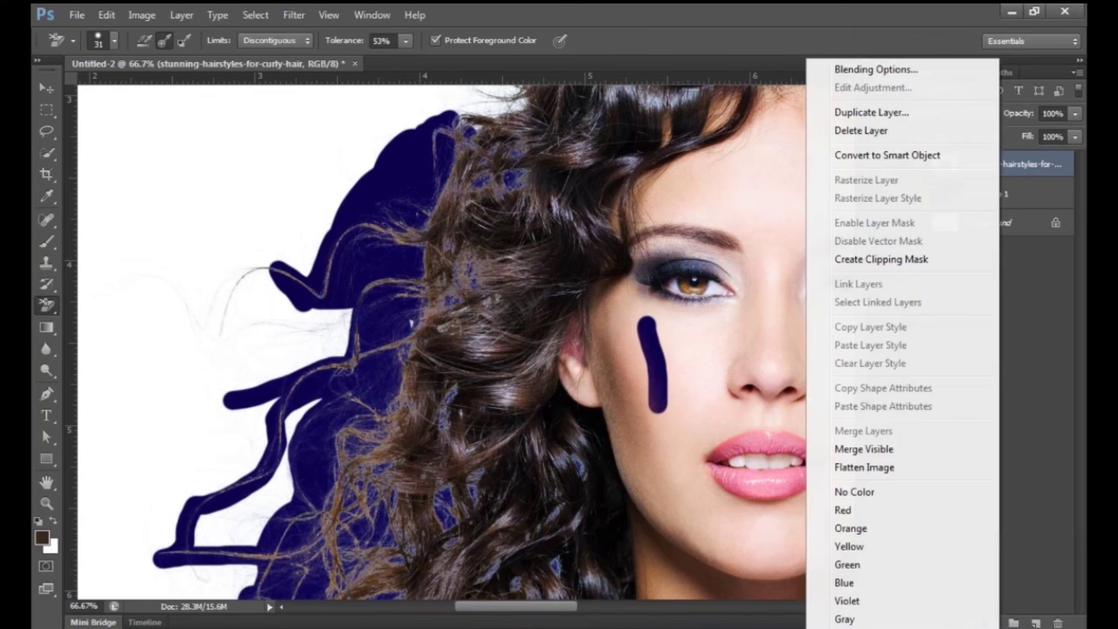
click(910, 73)
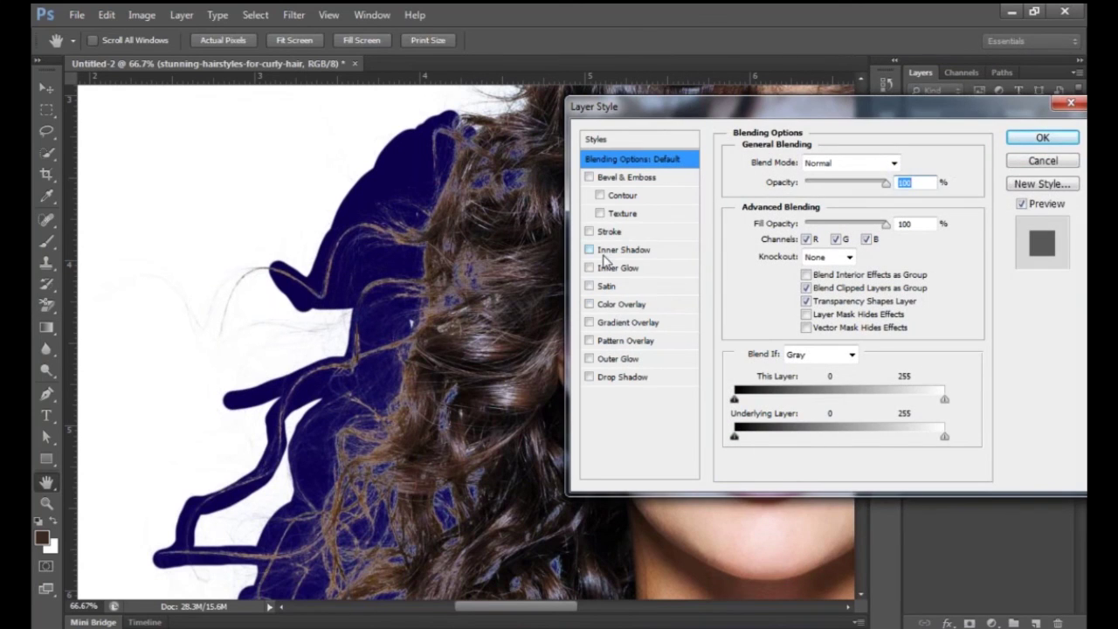
click(590, 250)
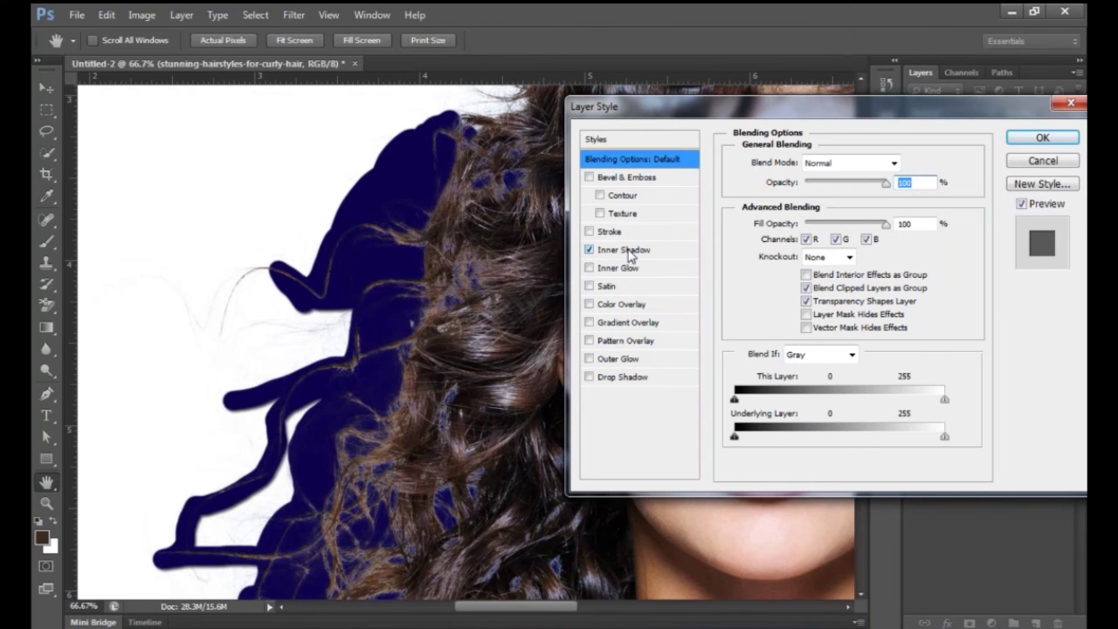
click(627, 251)
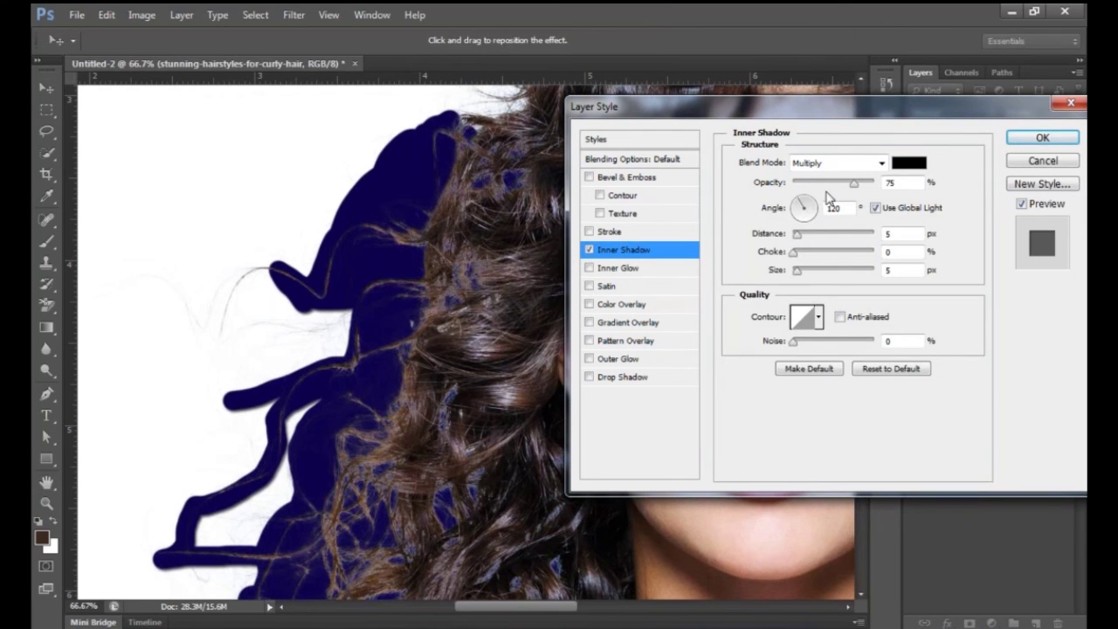
- Set the Inner Shadow's distance to 0 px, size to 1 px and opacity to 44%, and apply the layer style
drag(796, 237, 795, 270)
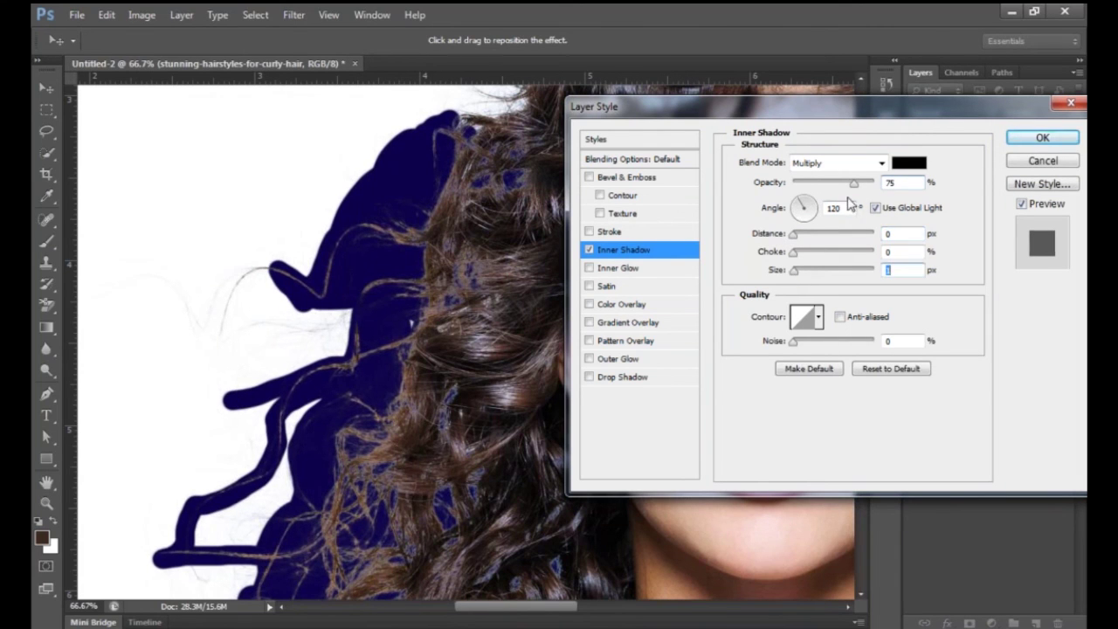
drag(856, 186, 790, 192)
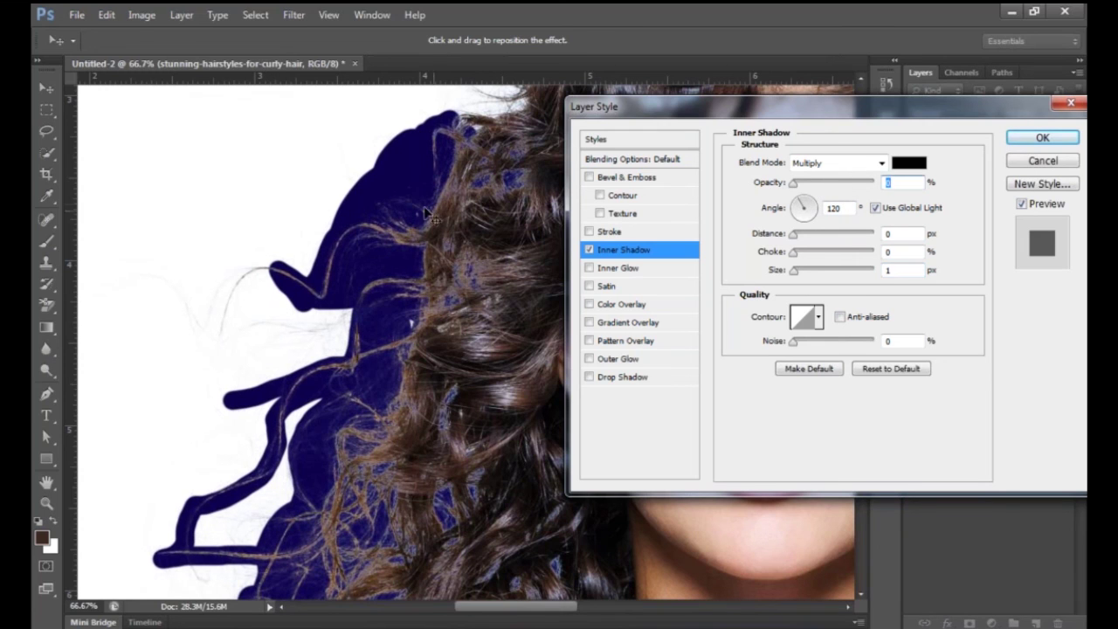
drag(794, 189, 831, 185)
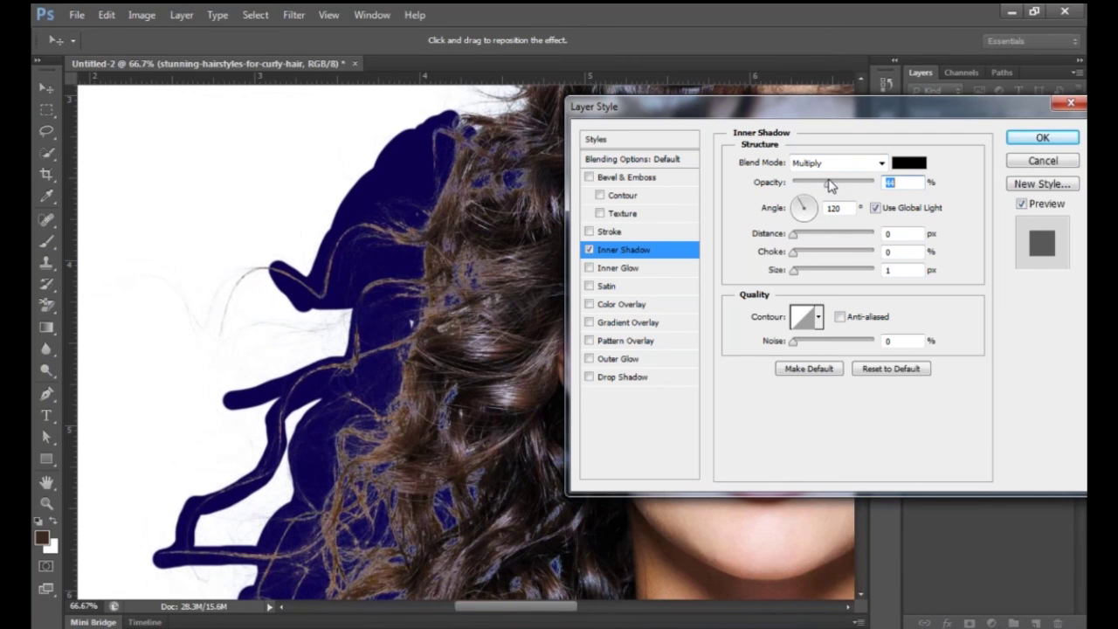
key(Return)
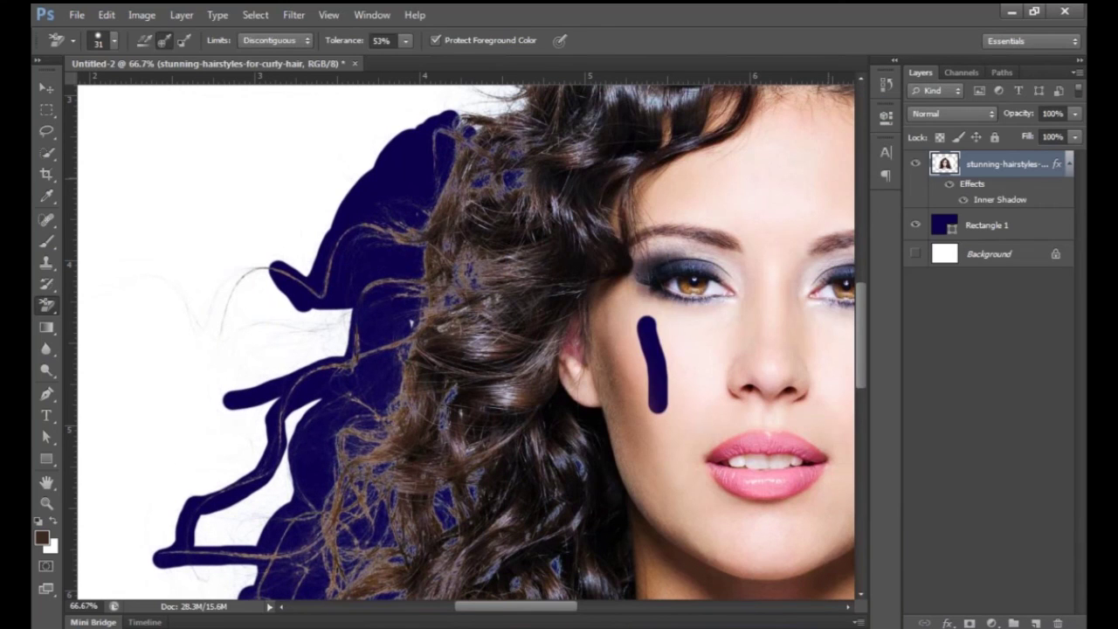
key(ctrl+0)
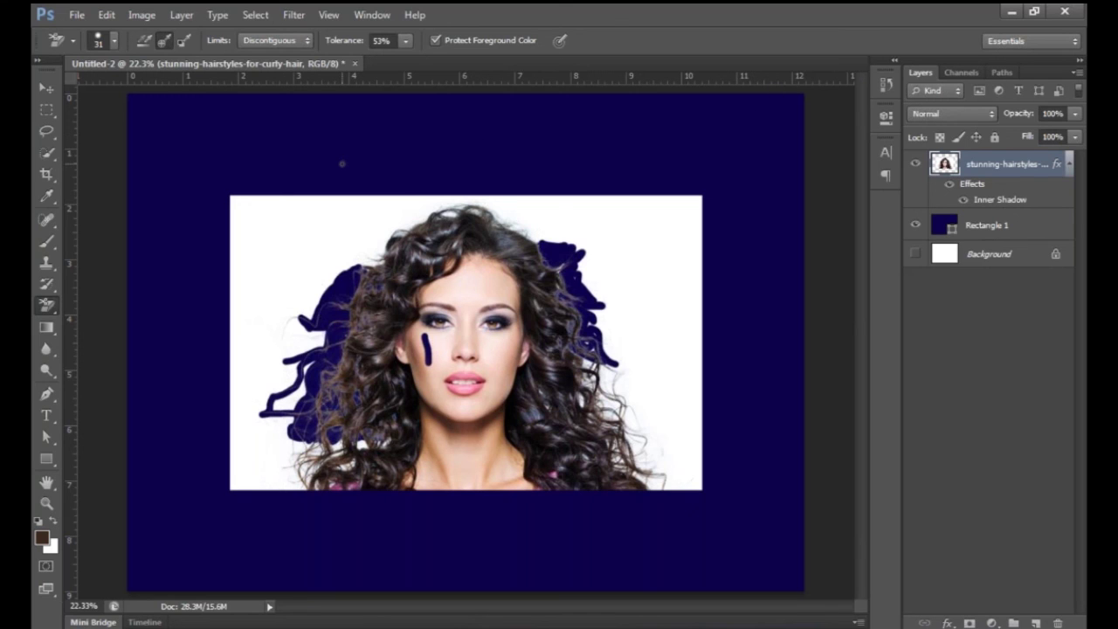
key(alt+Tab)
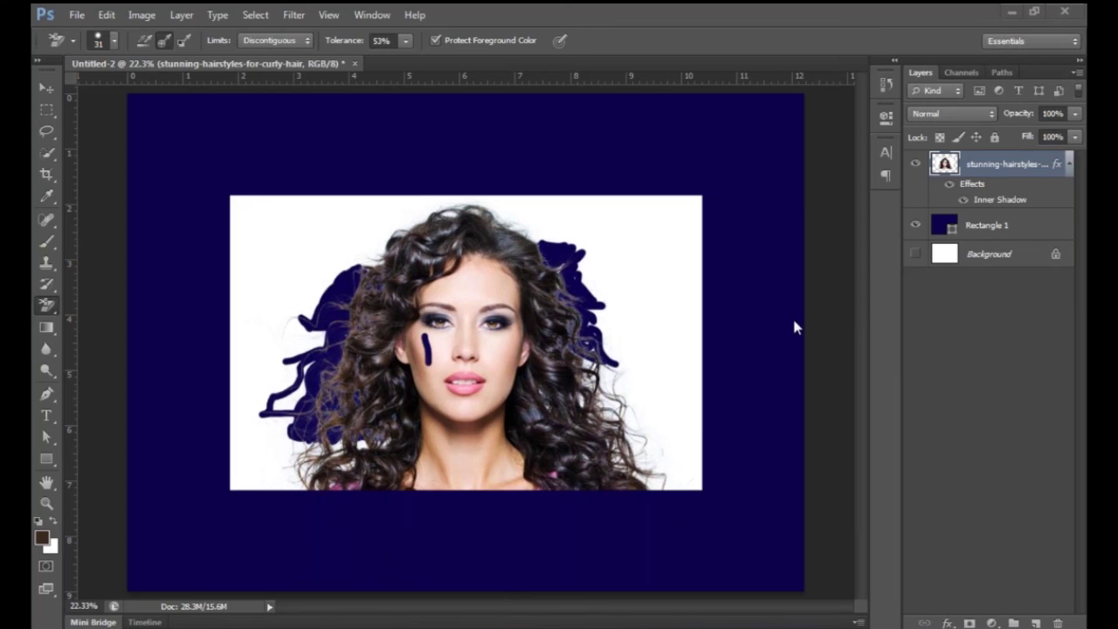